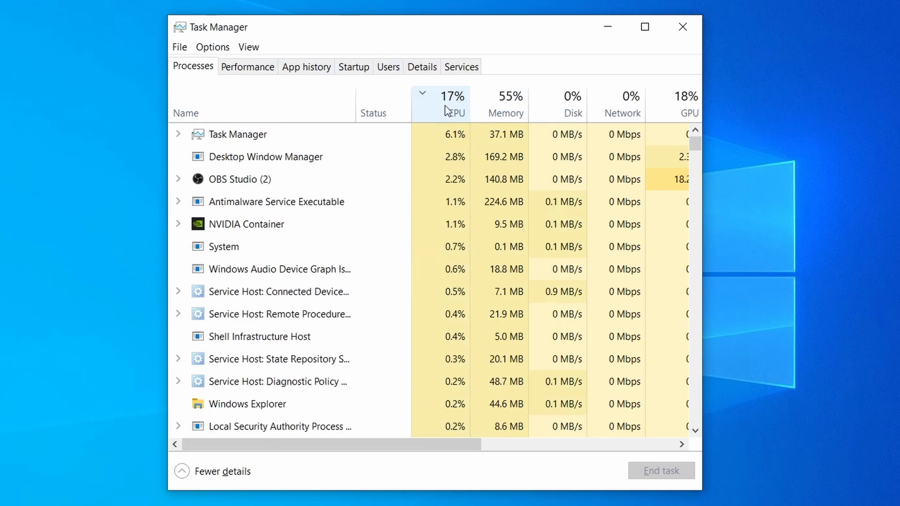
- Sort the running processes by memory usage and look further down the list
{"action": "left_click", "coordinate": [510, 103]}
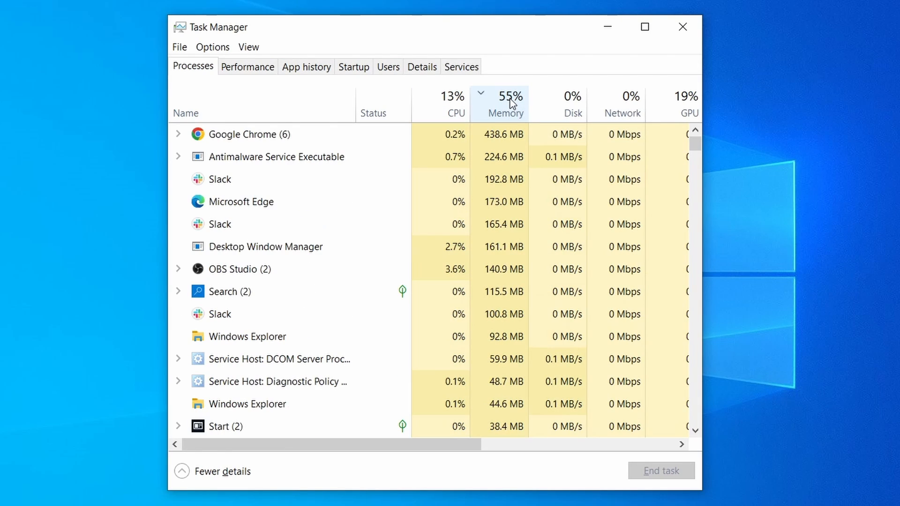
{"action": "scroll", "coordinate": [392, 317], "scroll_direction": "down", "scroll_amount": 2}
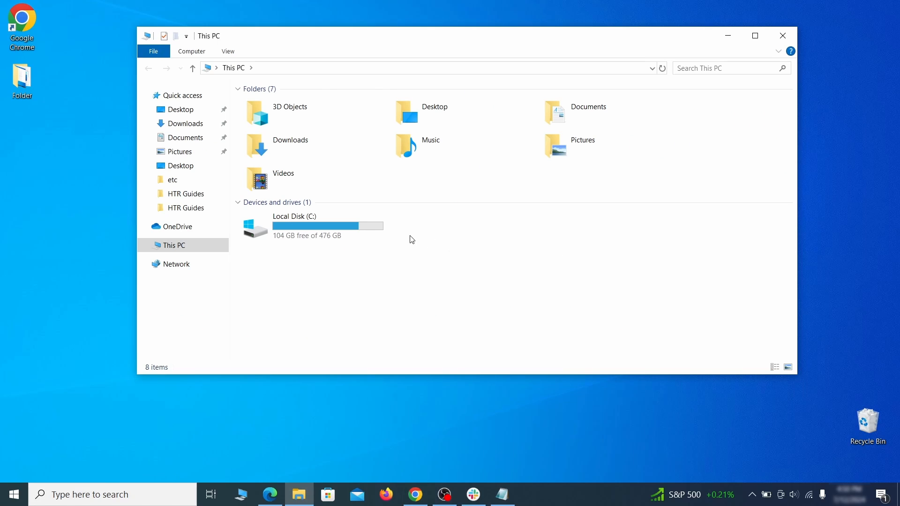
- Open the AppData\Roaming folder of the user's profile under Users on Local Disk (C:) in File Explorer
{"action": "double_click", "coordinate": [373, 232]}
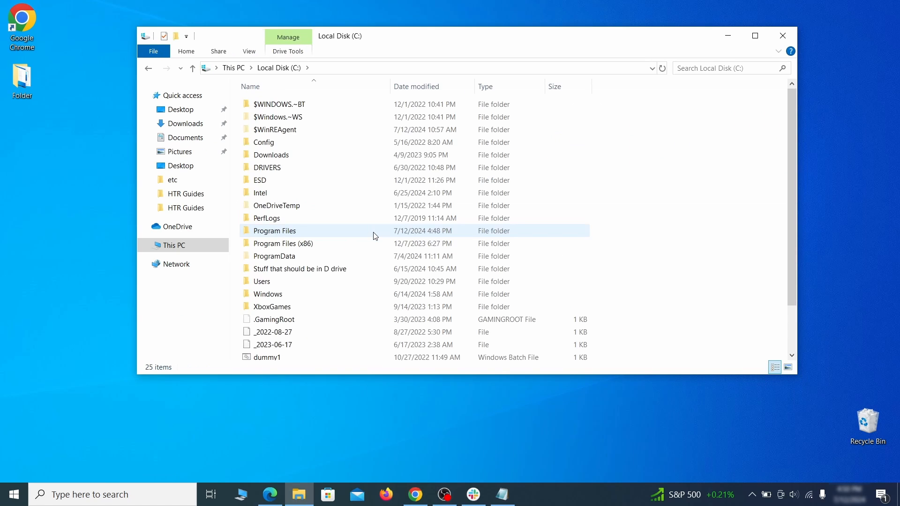
{"action": "double_click", "coordinate": [286, 283]}
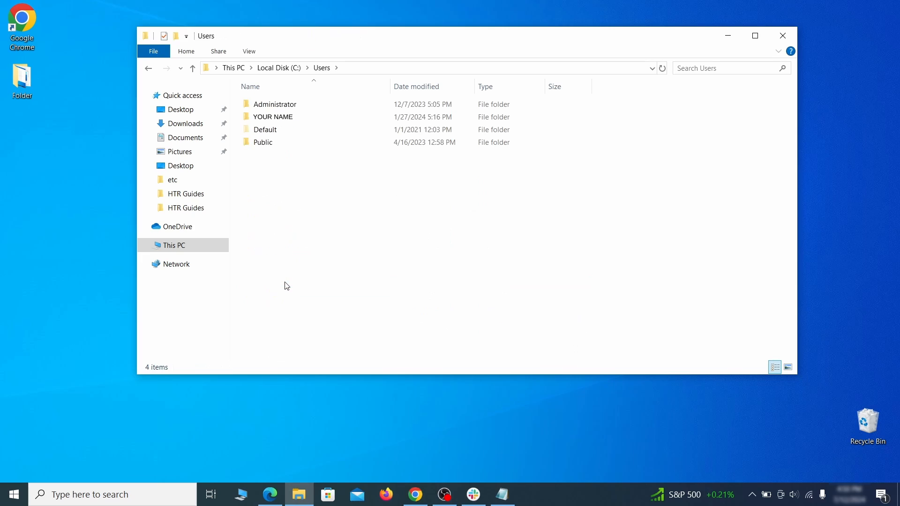
{"action": "double_click", "coordinate": [378, 121]}
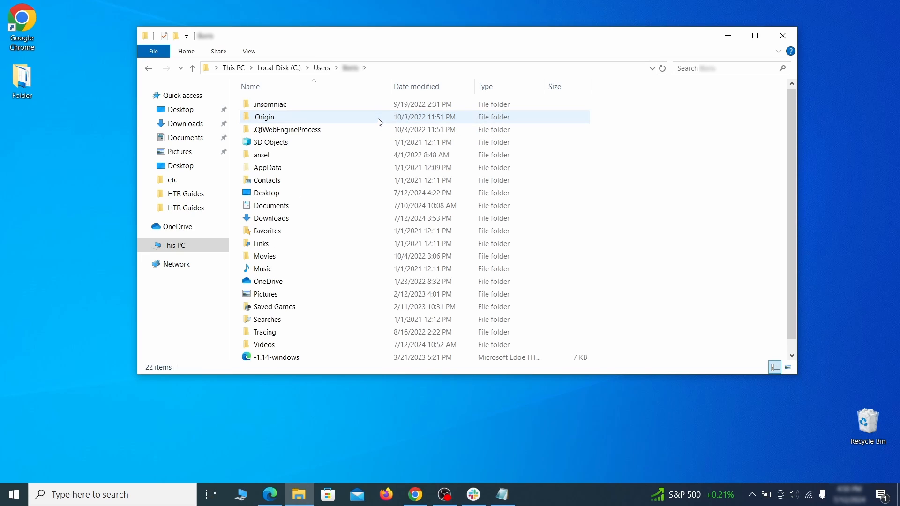
{"action": "double_click", "coordinate": [374, 169]}
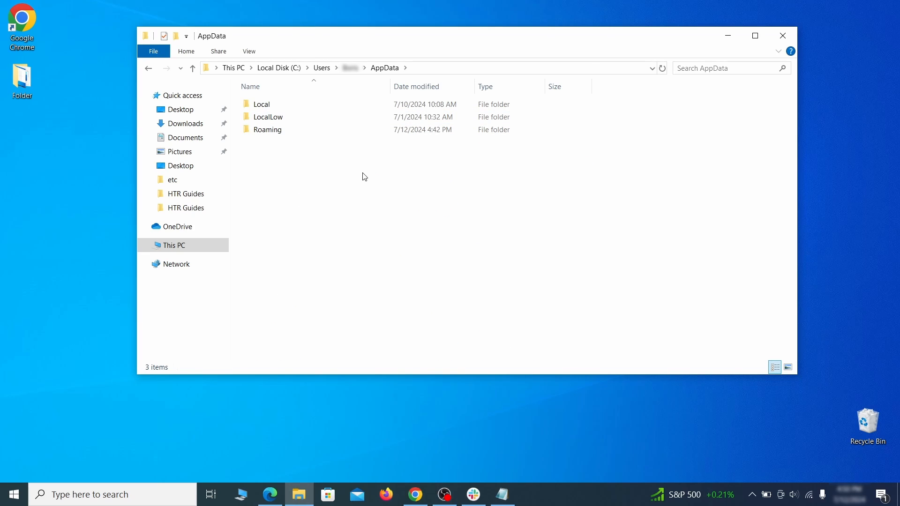
{"action": "double_click", "coordinate": [370, 131]}
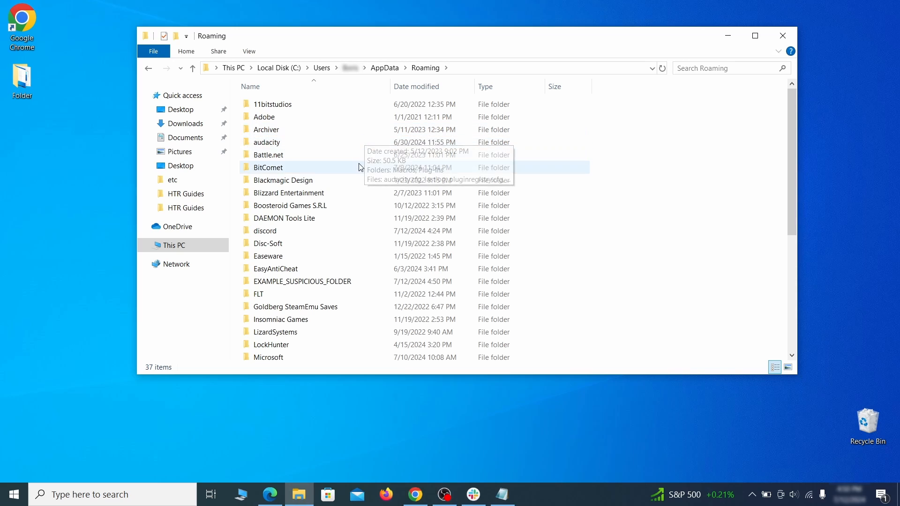
- Try to delete EXAMPLE_SUSPICIOUS_FOLDER from the Roaming folder
{"action": "scroll", "coordinate": [359, 169], "scroll_direction": "down", "scroll_amount": 2}
{"action": "left_click", "coordinate": [369, 215]}
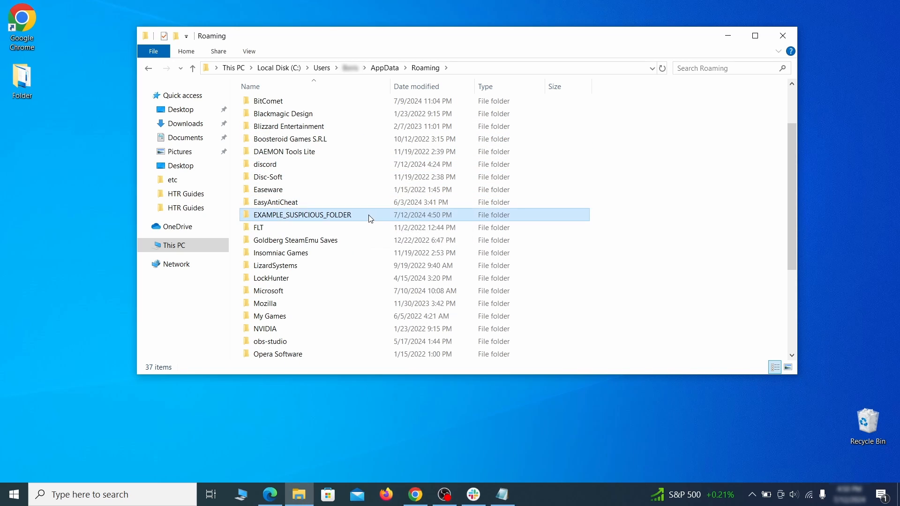
{"action": "right_click", "coordinate": [401, 216]}
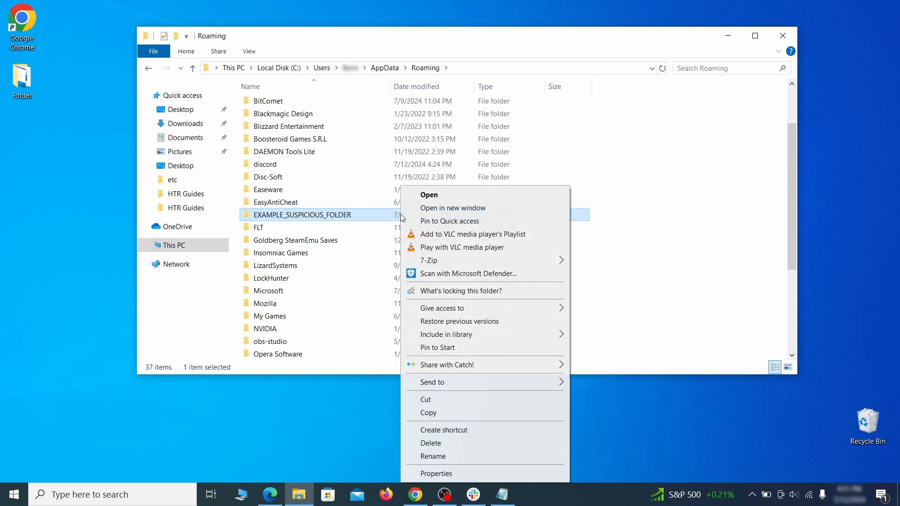
{"action": "left_click", "coordinate": [444, 445]}
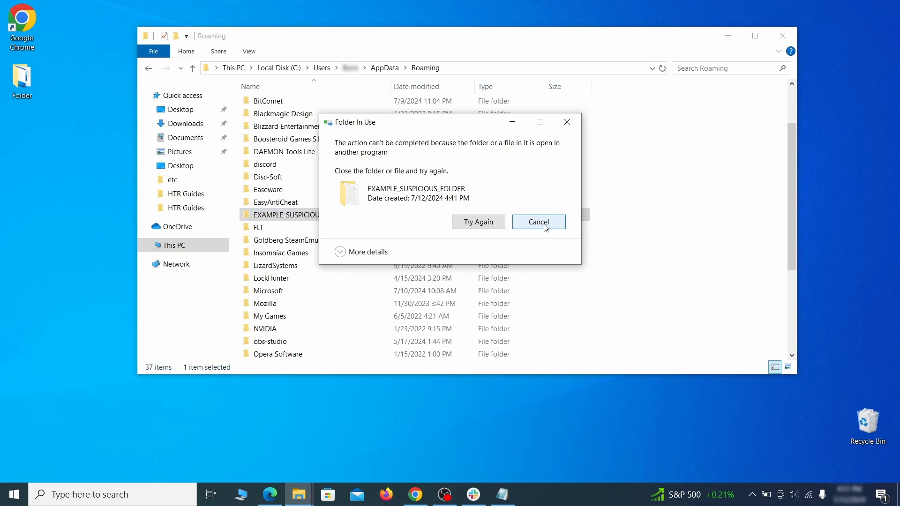
{"action": "left_click", "coordinate": [546, 228]}
- Check what is locking EXAMPLE_SUSPICIOUS_FOLDER in the Roaming folder
{"action": "right_click", "coordinate": [383, 214]}
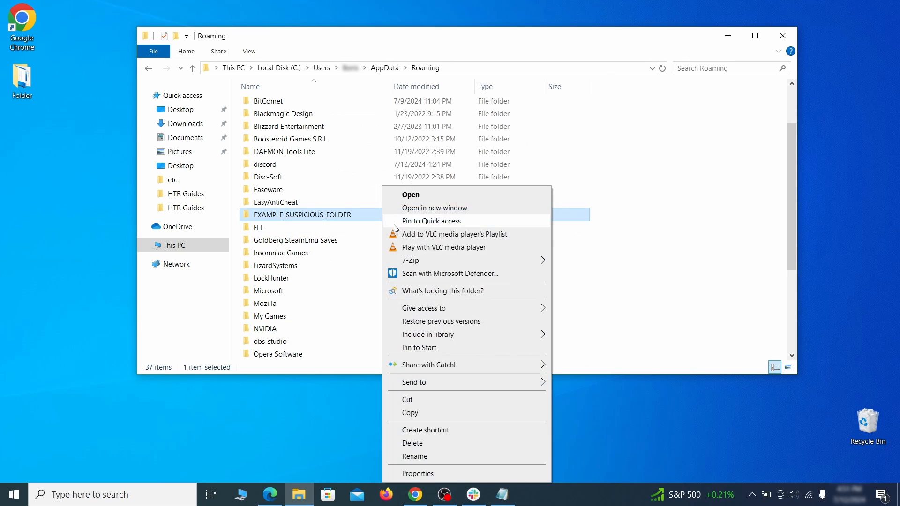
{"action": "left_click", "coordinate": [431, 291]}
{"action": "left_click", "coordinate": [404, 121]}
{"action": "left_click", "coordinate": [489, 291]}
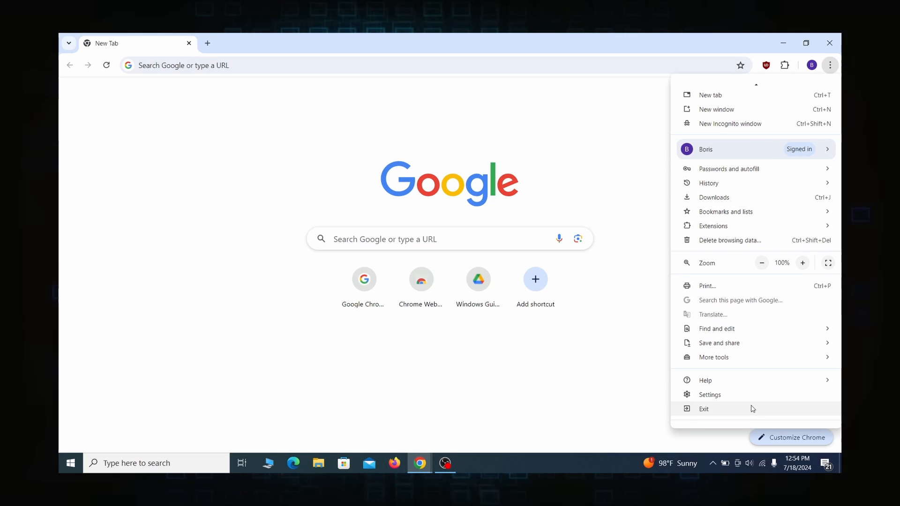
- Switch to Chrome and examine the last entries of its main menu
{"action": "scroll", "coordinate": [768, 421], "scroll_direction": "down", "scroll_amount": 2}
{"action": "left_click", "coordinate": [750, 416]}
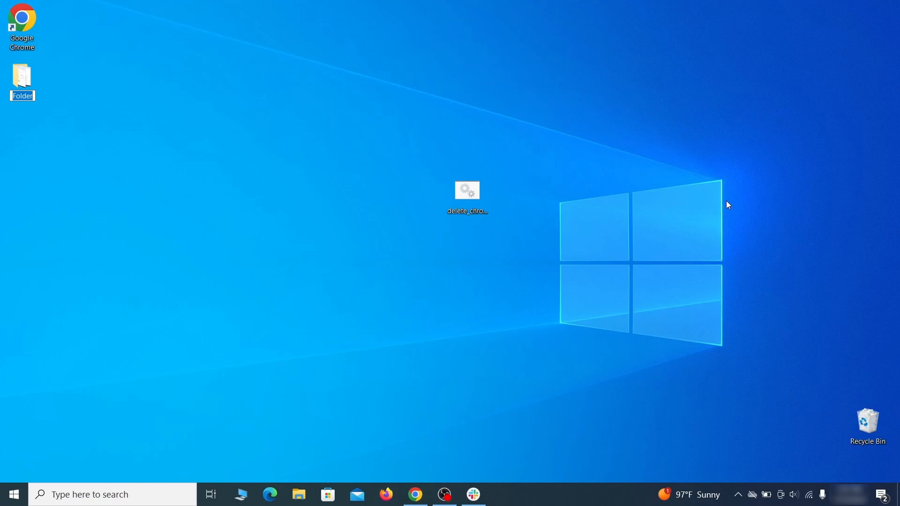
- Search Windows for "edit group policy", open the Local Group Policy Editor and show Administrative Templates under Computer Configuration
{"action": "key", "text": "super"}
{"action": "type", "text": "edit group policy"}
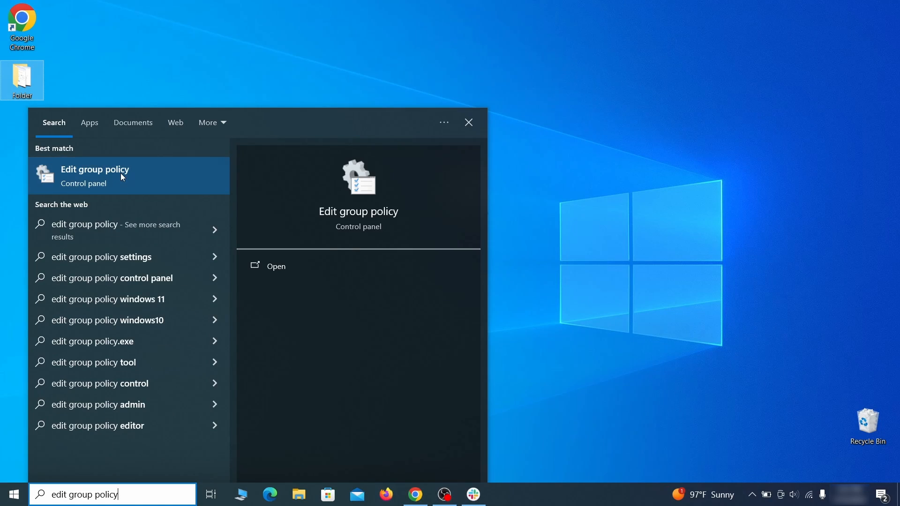
{"action": "left_click", "coordinate": [121, 175]}
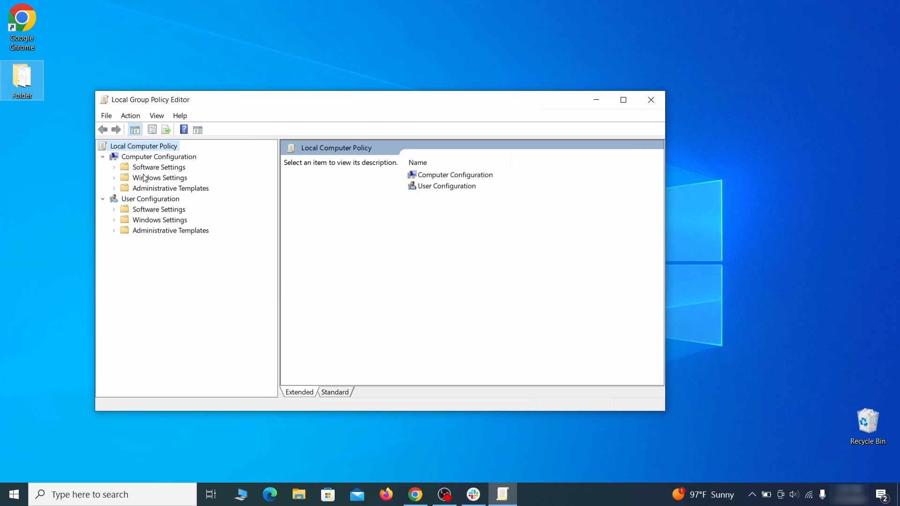
{"action": "left_click", "coordinate": [140, 157]}
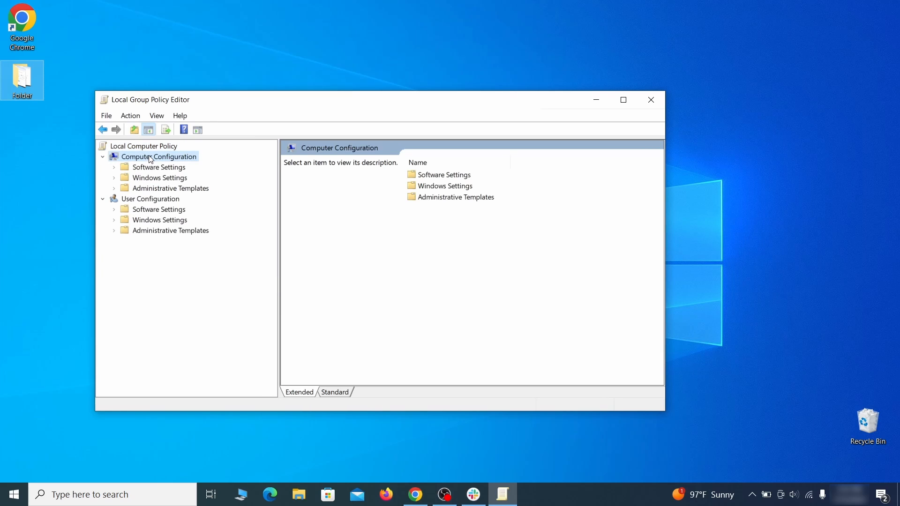
{"action": "left_click", "coordinate": [201, 189]}
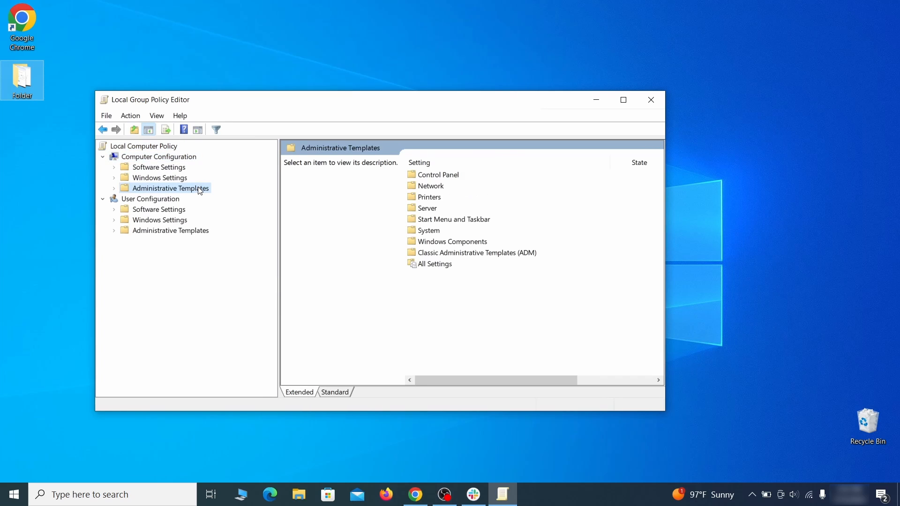
- Remove the chrome policy template from the computer's Administrative Templates and close the Local Group Policy Editor
{"action": "right_click", "coordinate": [200, 189]}
{"action": "left_click", "coordinate": [291, 194]}
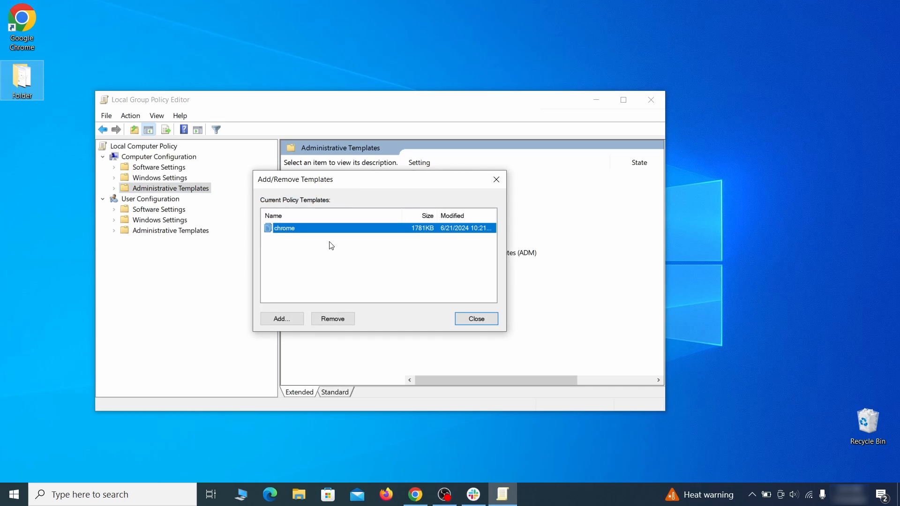
{"action": "left_click", "coordinate": [342, 318]}
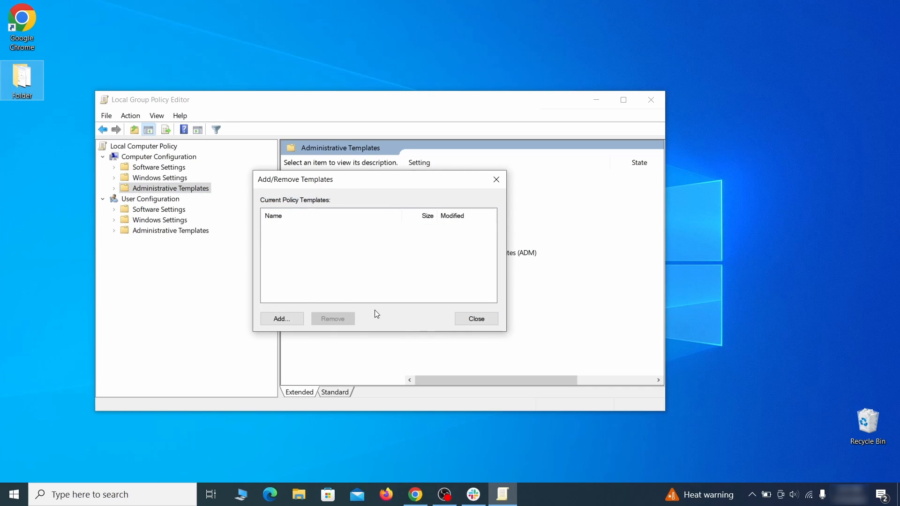
{"action": "left_click", "coordinate": [476, 319]}
{"action": "left_click", "coordinate": [651, 100]}
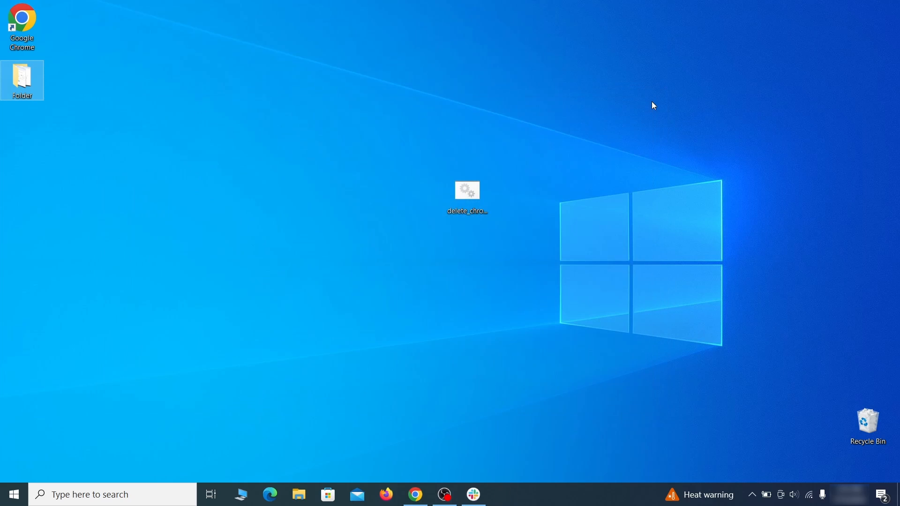
- Restart the computer and open Chrome's main menu
{"action": "left_click", "coordinate": [14, 494]}
{"action": "left_click", "coordinate": [15, 466]}
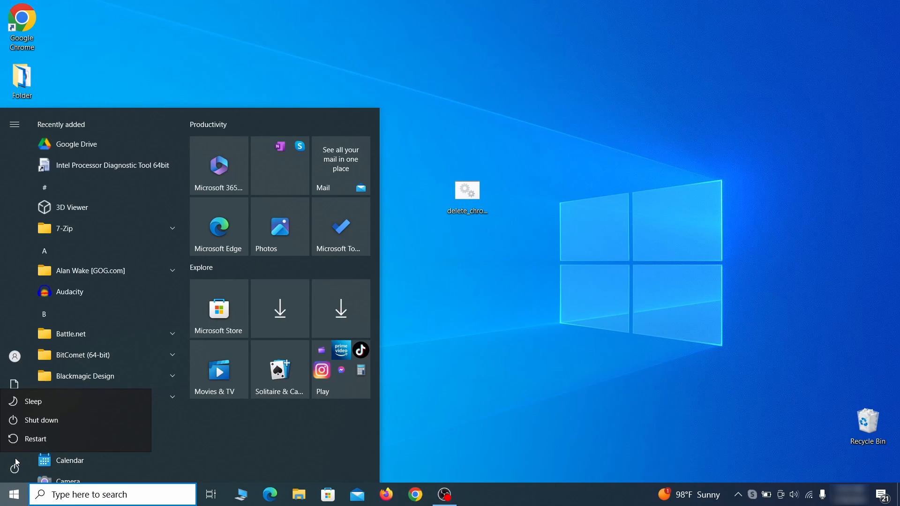
{"action": "left_click", "coordinate": [77, 437]}
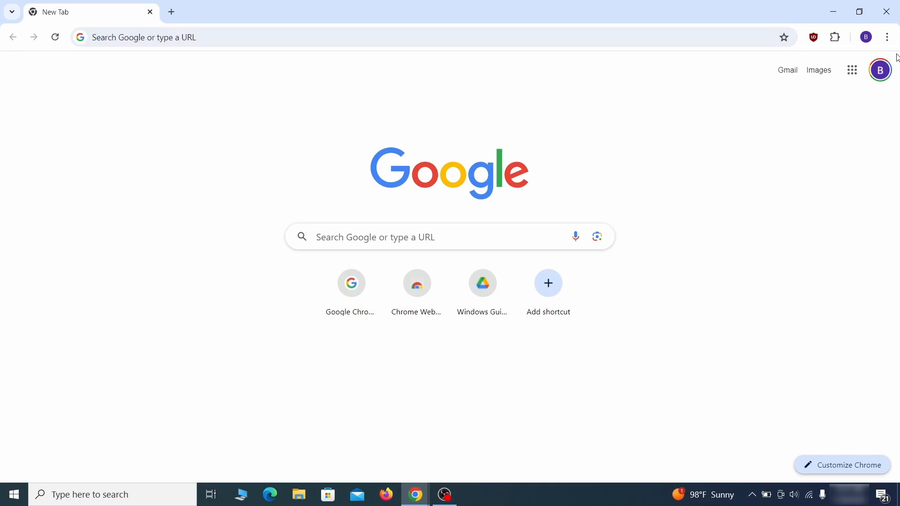
{"action": "left_click", "coordinate": [886, 37]}
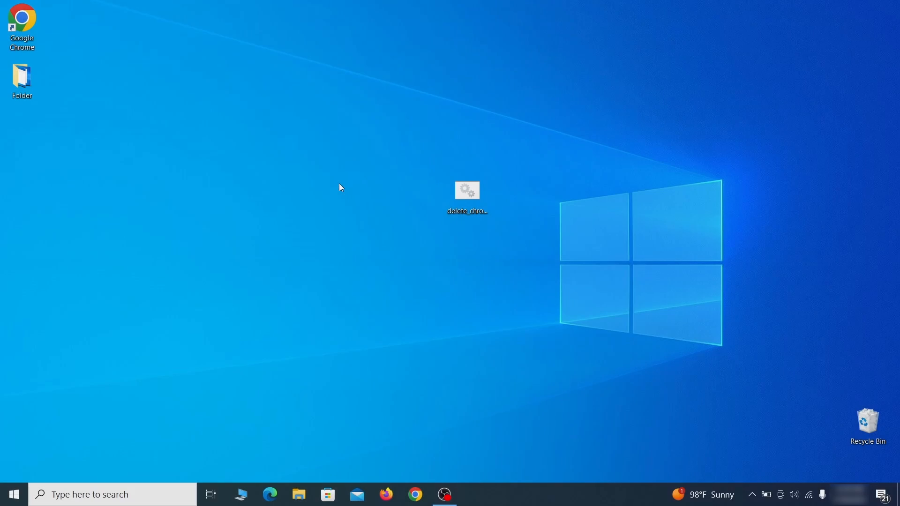
- Open the Registry Editor and expand HKEY_LOCAL_MACHINE\BCD00000000\Objects\{b2721d73-1db4-4c62-bf78-c548a880142d}\Elements
{"action": "key", "text": "super"}
{"action": "type", "text": "reg"}
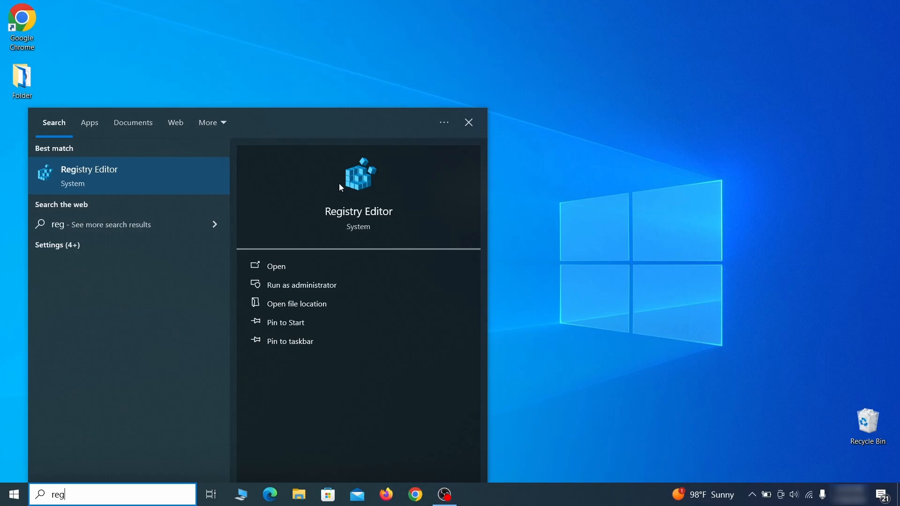
{"action": "key", "text": "Return"}
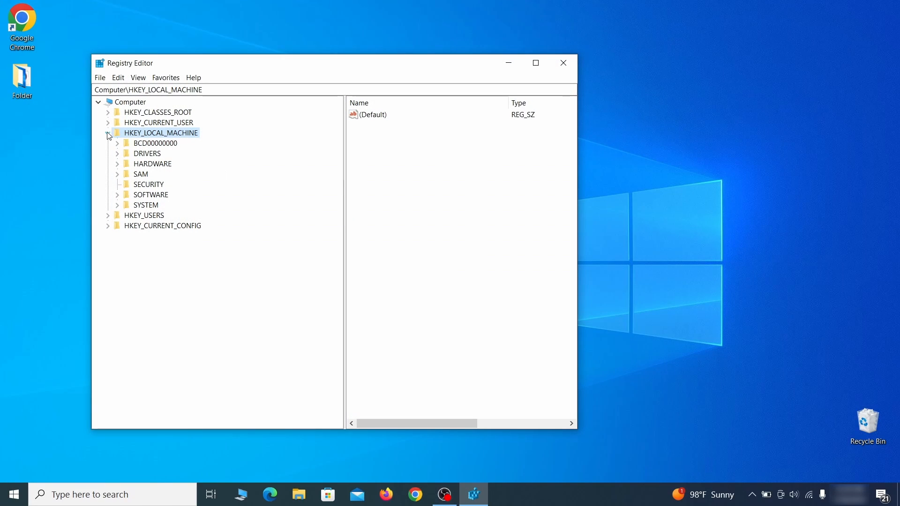
{"action": "left_click", "coordinate": [117, 143]}
{"action": "left_click", "coordinate": [126, 163]}
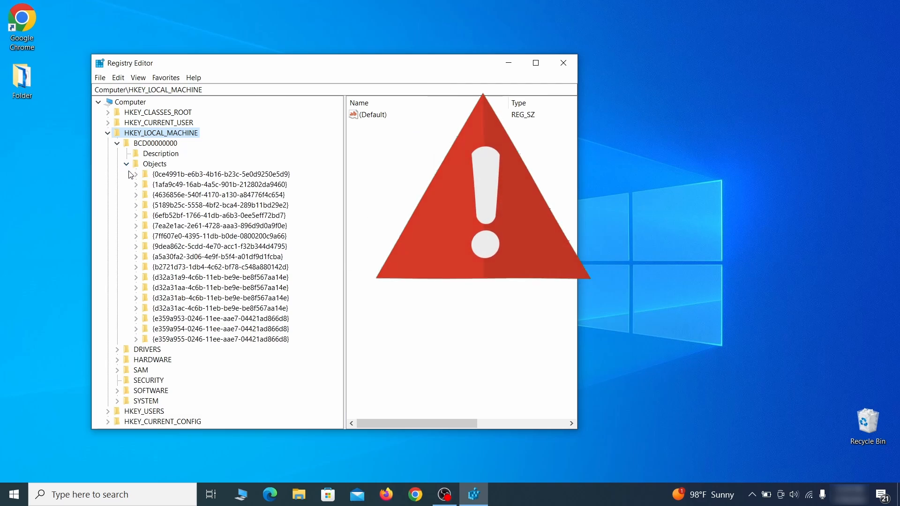
{"action": "left_click", "coordinate": [136, 267]}
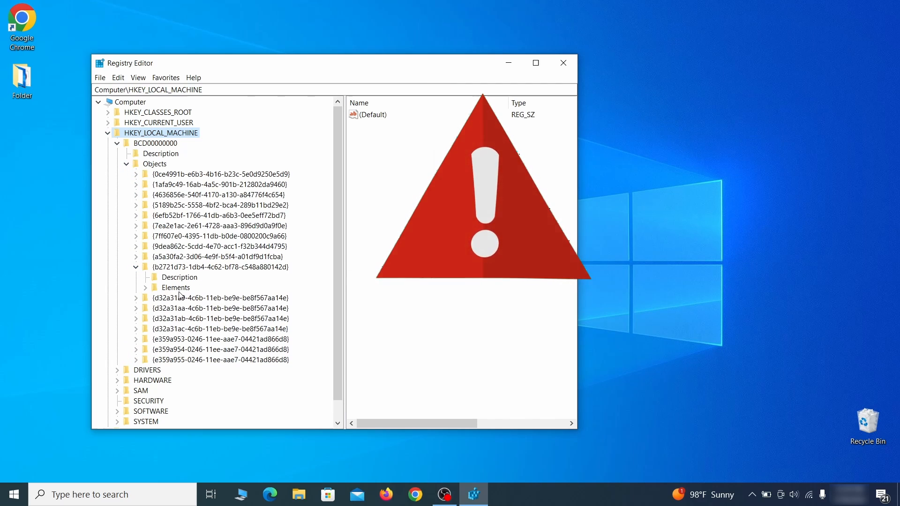
{"action": "left_click", "coordinate": [145, 287]}
- Start deleting the 12000004 key under Elements, but decline the deletion confirmation
{"action": "left_click", "coordinate": [183, 318]}
{"action": "right_click", "coordinate": [185, 319]}
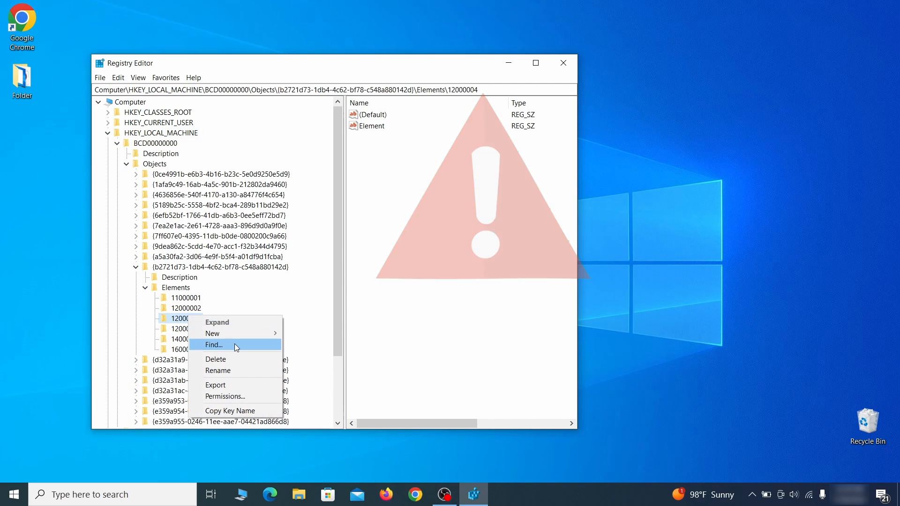
{"action": "left_click", "coordinate": [234, 360]}
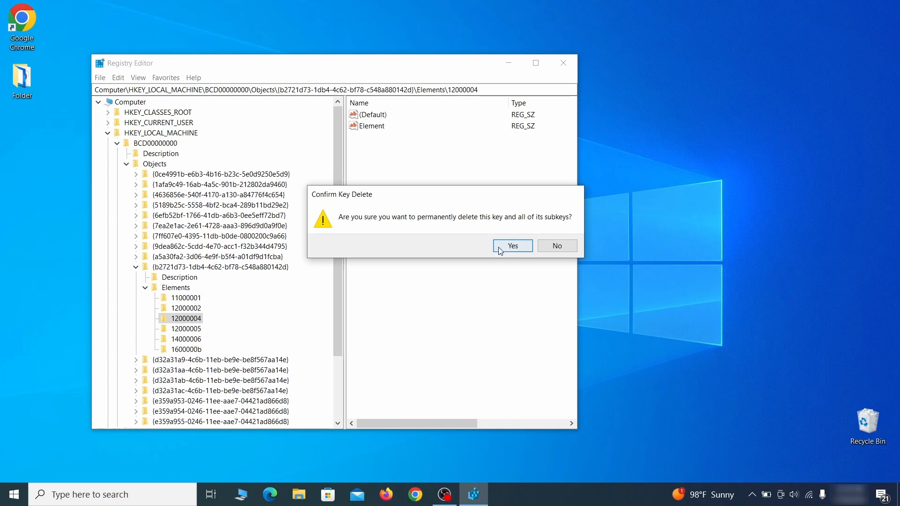
{"action": "left_click", "coordinate": [568, 248]}
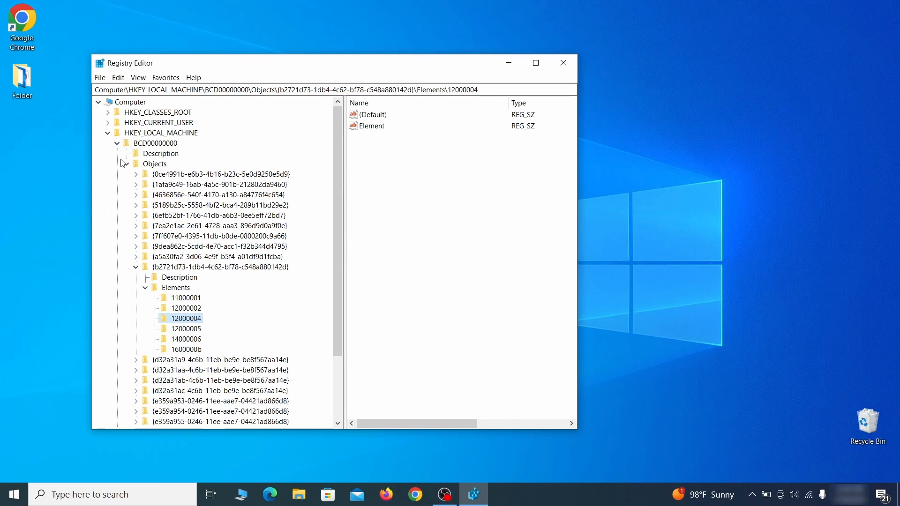
{"action": "scroll", "coordinate": [148, 362], "scroll_direction": "down", "scroll_amount": 3}
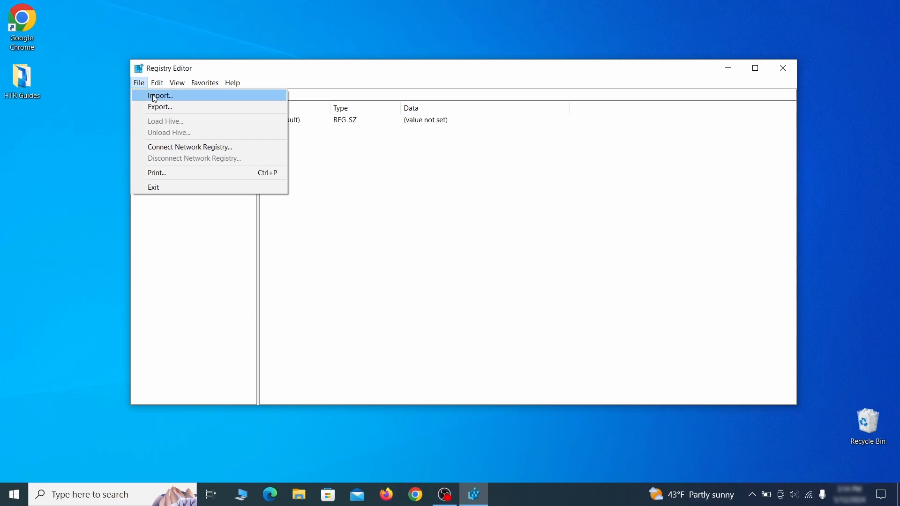
- Export the HKEY_CURRENT_USER branch to the Desktop as a registration file named Registry Backup 1
{"action": "left_click", "coordinate": [213, 110]}
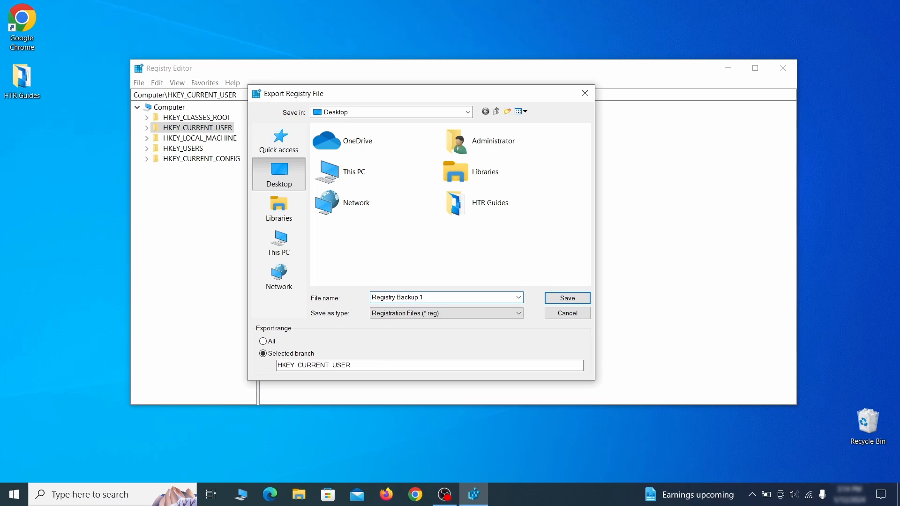
{"action": "key", "text": "Return"}
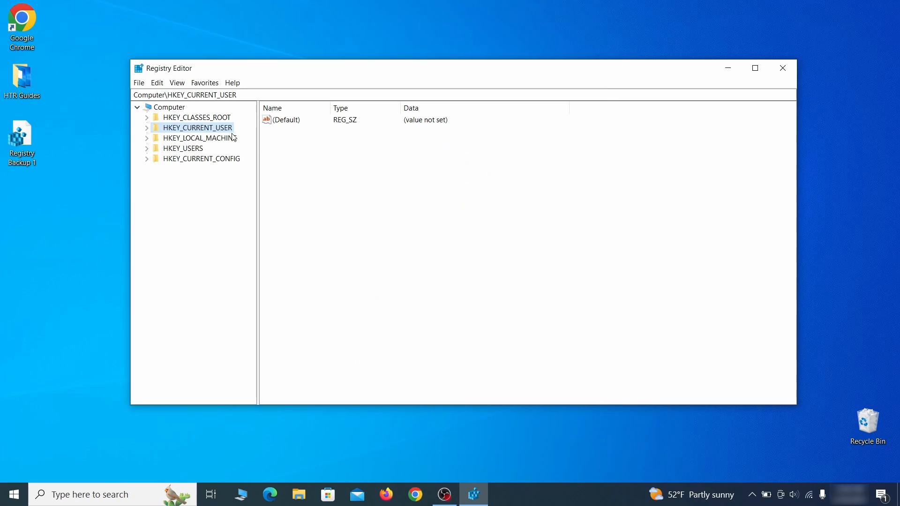
- Start a registry import and choose the Registry Backup 1 file on the Desktop
{"action": "left_click", "coordinate": [139, 84]}
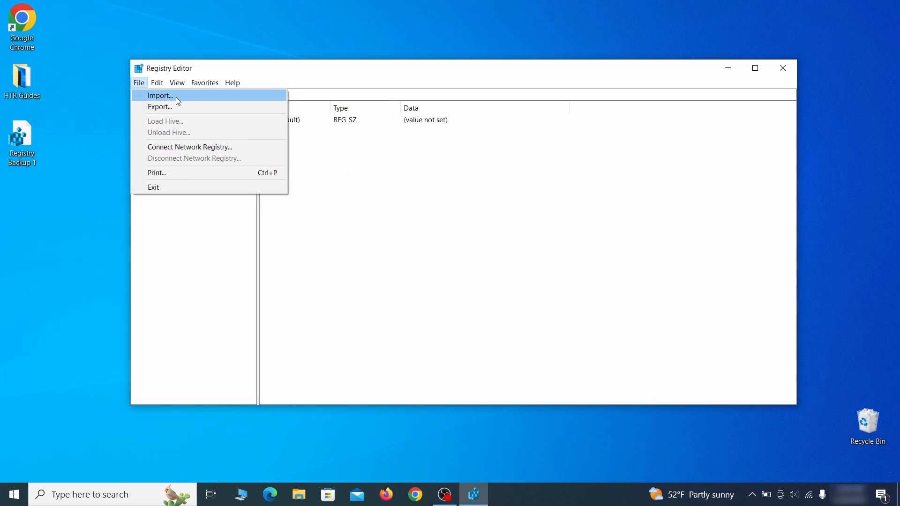
{"action": "left_click", "coordinate": [196, 97]}
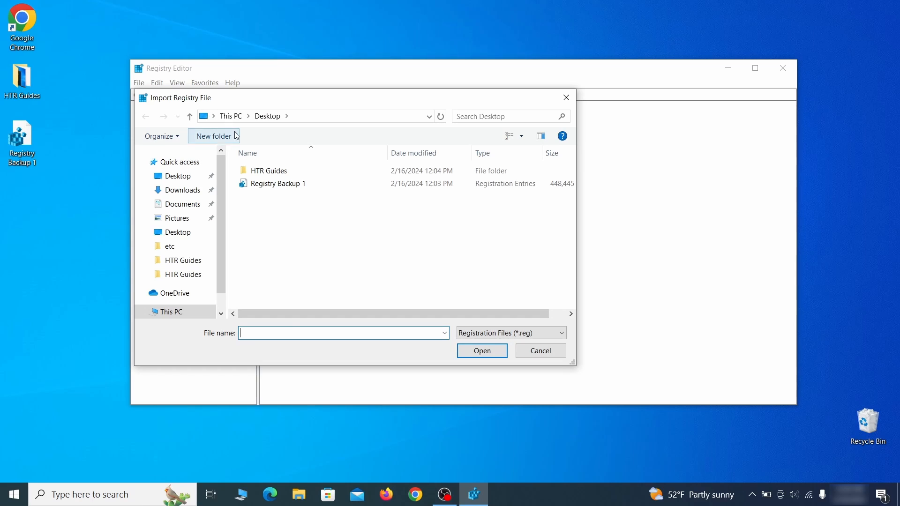
{"action": "left_click", "coordinate": [312, 188]}
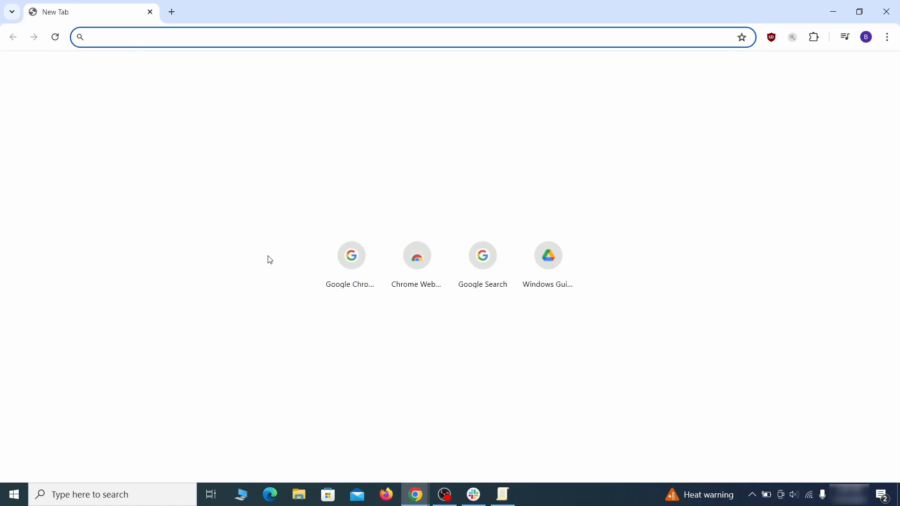
- Open chrome://policy in Chrome and copy the HomepageLocation policy value into the New Text Document in Notepad
{"action": "type", "text": "ch"}
{"action": "key", "text": "Return"}
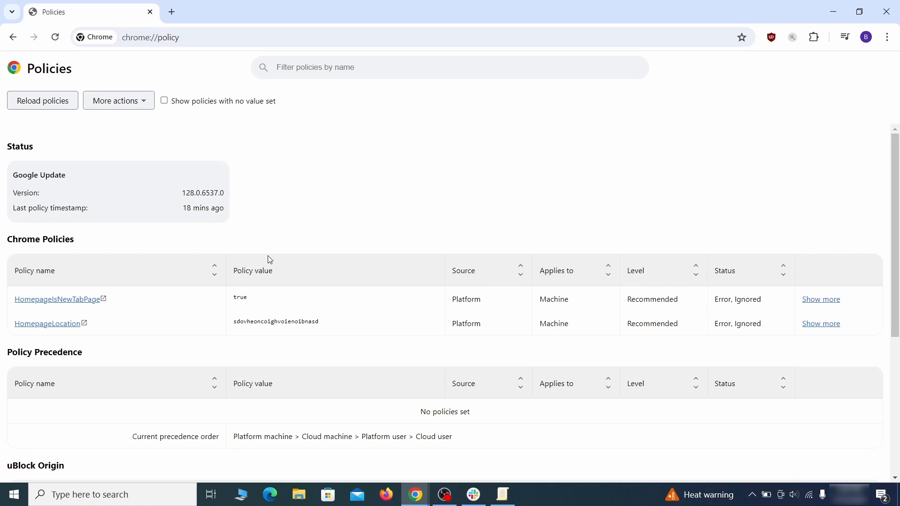
{"action": "right_click", "coordinate": [256, 322]}
{"action": "left_click", "coordinate": [276, 334]}
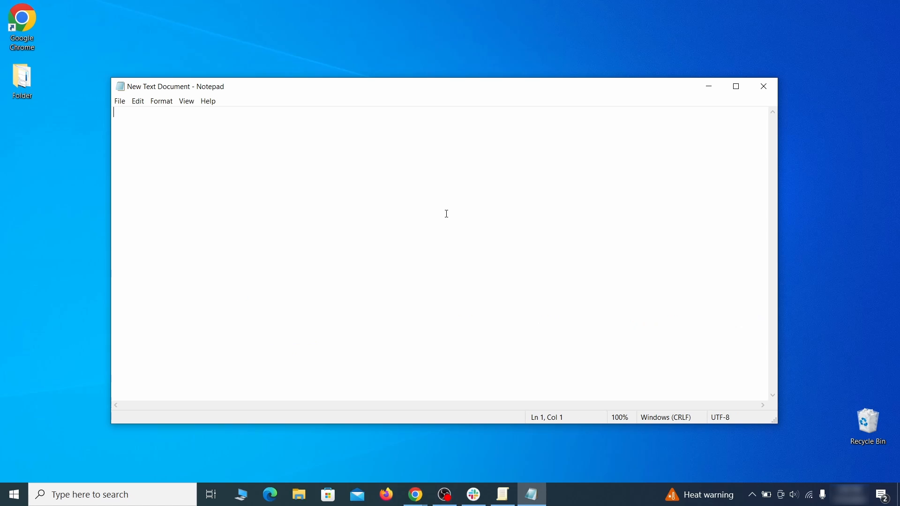
{"action": "right_click", "coordinate": [436, 207]}
{"action": "left_click", "coordinate": [471, 248]}
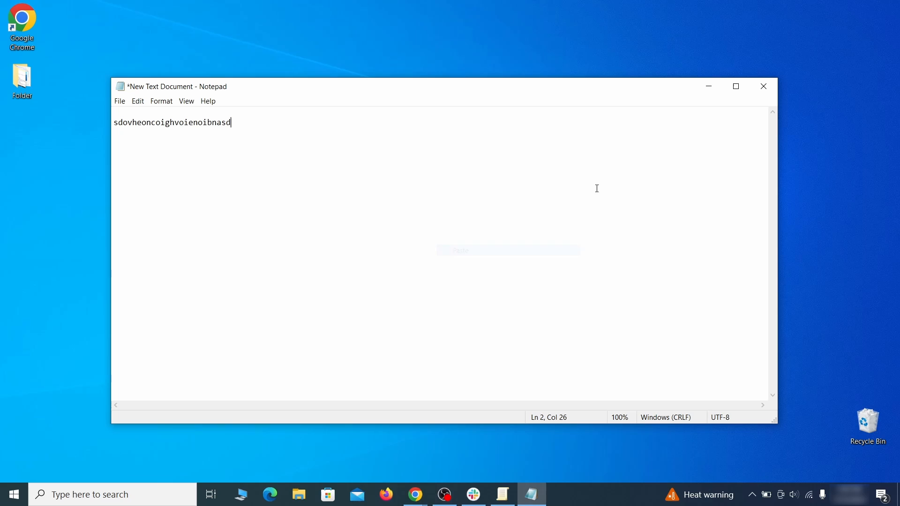
{"action": "left_click", "coordinate": [708, 87]}
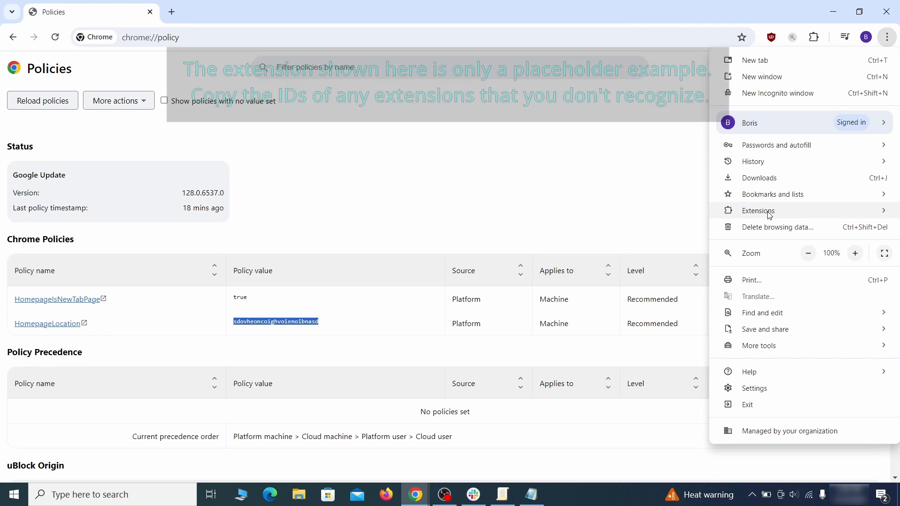
- Open Chrome's extensions page and turn on Developer mode
{"action": "mouse_move", "coordinate": [750, 210]}
{"action": "left_click", "coordinate": [669, 215]}
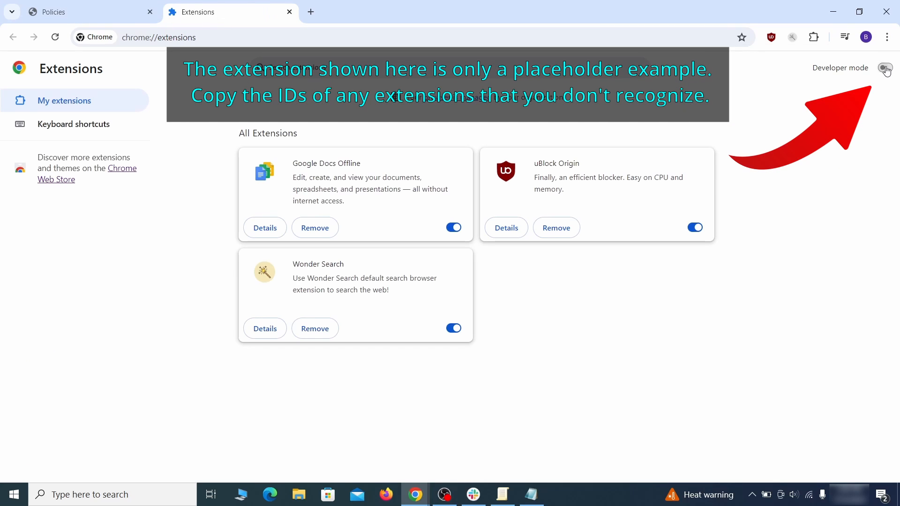
{"action": "left_click", "coordinate": [885, 68]}
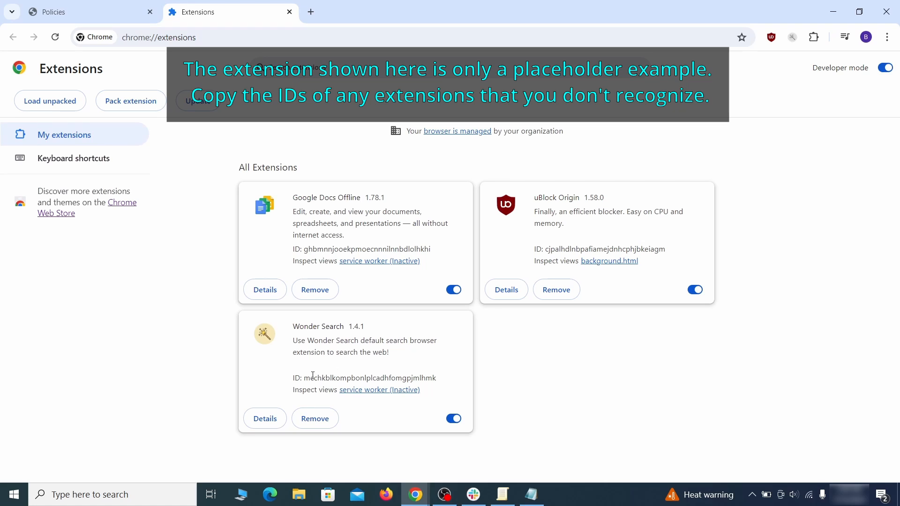
- Copy the Wonder Search extension's ID and paste it into the Notepad document below the policy value
{"action": "right_click", "coordinate": [440, 380]}
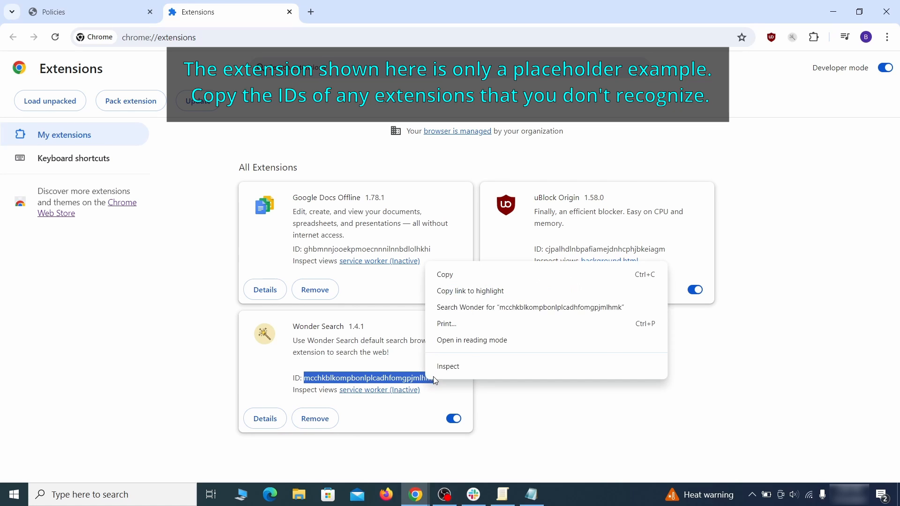
{"action": "left_click", "coordinate": [472, 277]}
{"action": "left_click", "coordinate": [833, 12]}
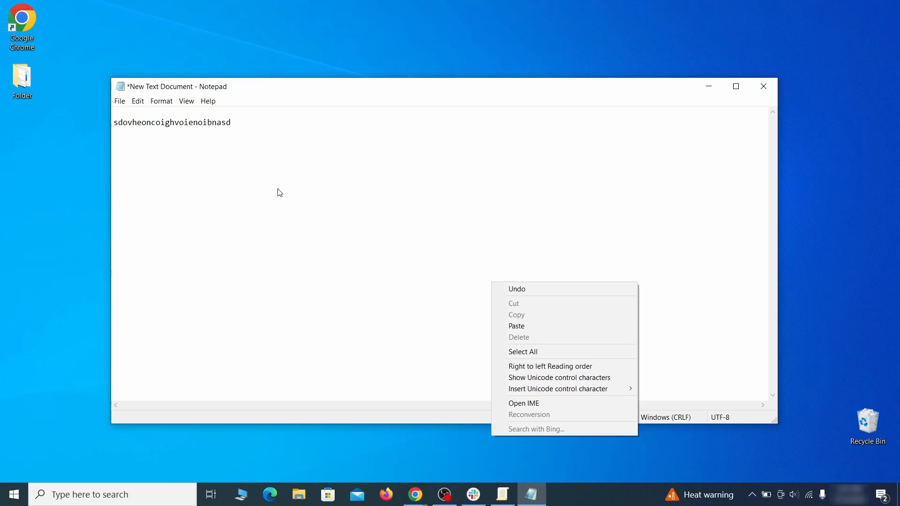
{"action": "right_click", "coordinate": [266, 183]}
{"action": "left_click", "coordinate": [282, 229]}
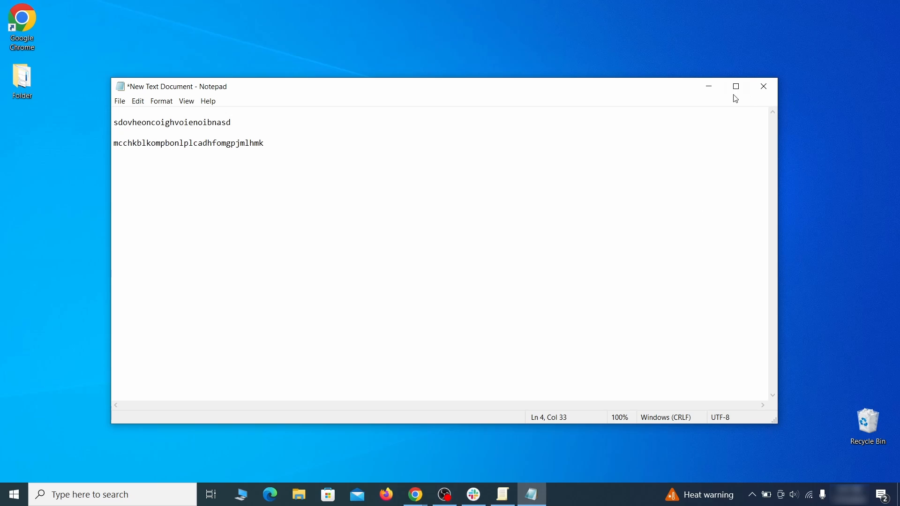
{"action": "left_click", "coordinate": [703, 86]}
- Find regedit through Windows search and run the Registry Editor as administrator
{"action": "left_click", "coordinate": [12, 497]}
{"action": "type", "text": "regedit"}
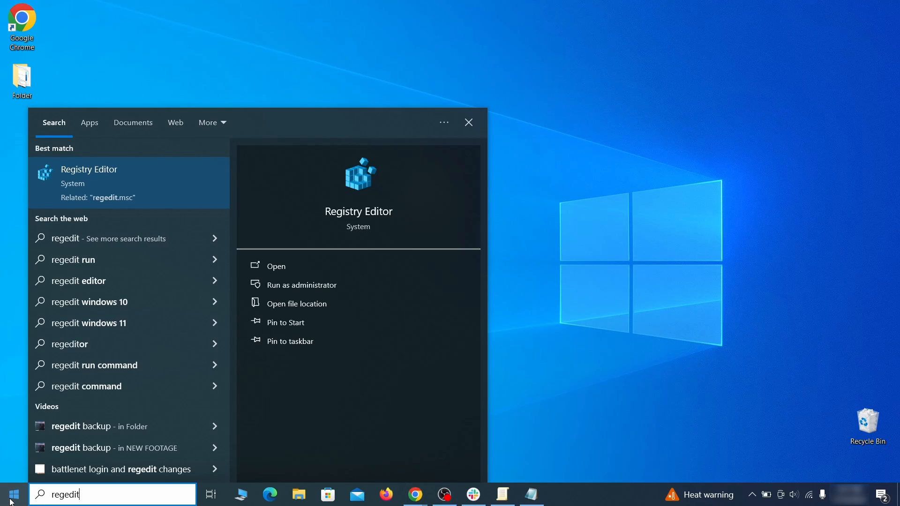
{"action": "right_click", "coordinate": [182, 180]}
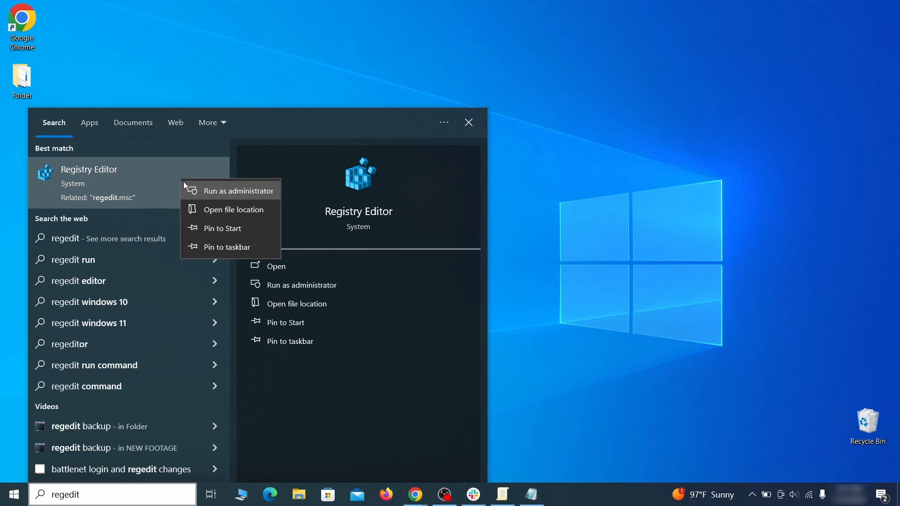
{"action": "left_click", "coordinate": [208, 195]}
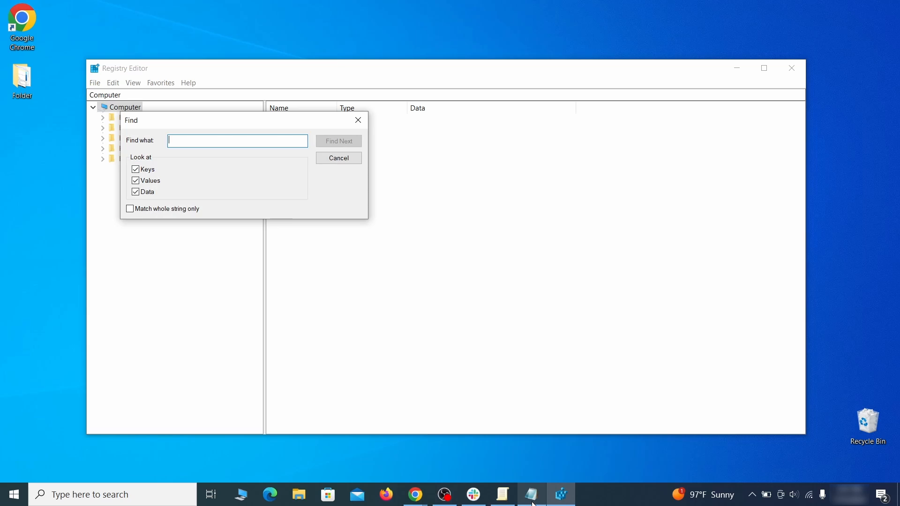
- Copy sdovheoncoighvoienoibnasd from the Notepad document and search the registry for it
{"action": "left_click", "coordinate": [533, 495]}
{"action": "right_click", "coordinate": [202, 126]}
{"action": "left_click", "coordinate": [104, 172]}
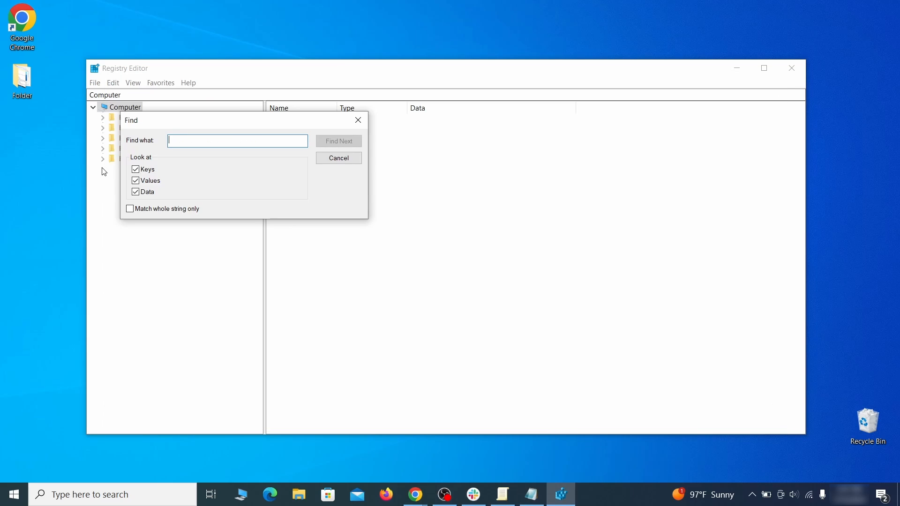
{"action": "right_click", "coordinate": [200, 144]}
{"action": "left_click", "coordinate": [256, 182]}
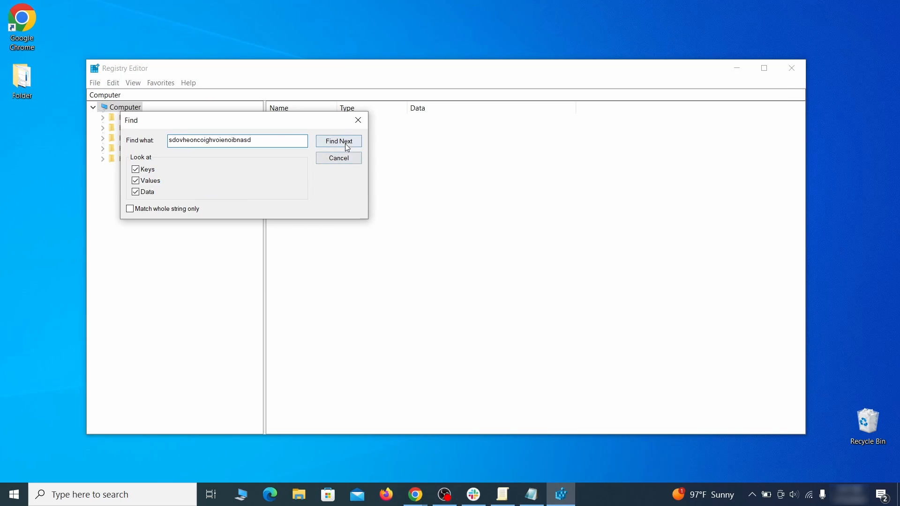
{"action": "left_click", "coordinate": [345, 143]}
- Delete the Recommended key under Software\Policies\Google\Chrome in Group Policy Objects and confirm the deletion
{"action": "right_click", "coordinate": [220, 282]}
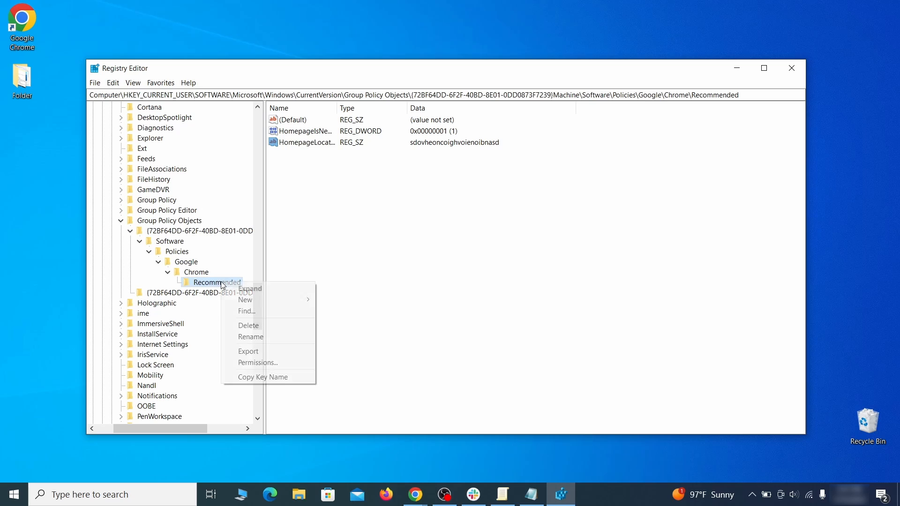
{"action": "left_click", "coordinate": [265, 325]}
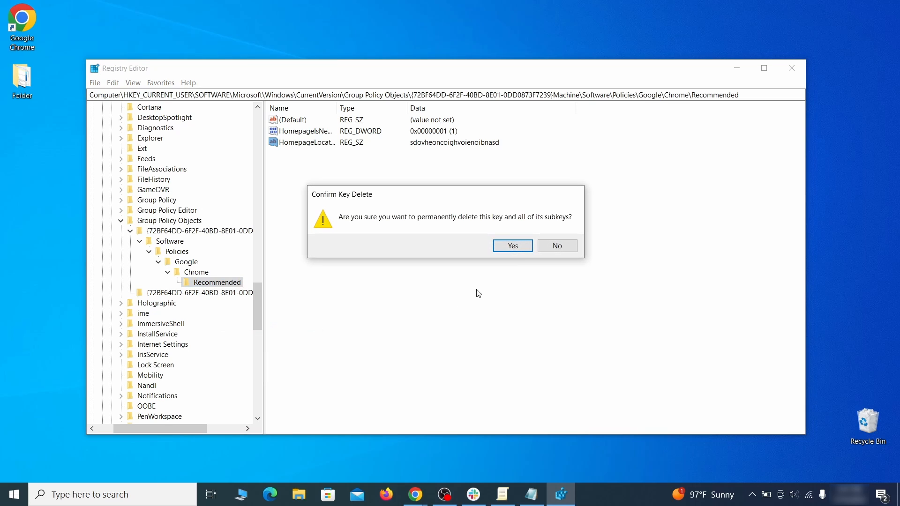
{"action": "left_click", "coordinate": [528, 248]}
- Return to the Computer root and search the registry again for sdovheoncoighvoienoibnasd
{"action": "key", "text": "Home"}
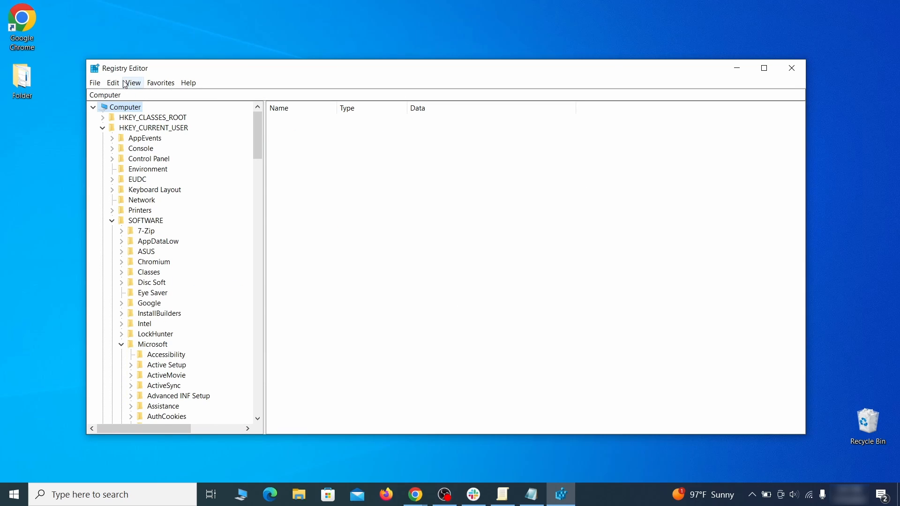
{"action": "left_click", "coordinate": [113, 83]}
{"action": "left_click", "coordinate": [131, 164]}
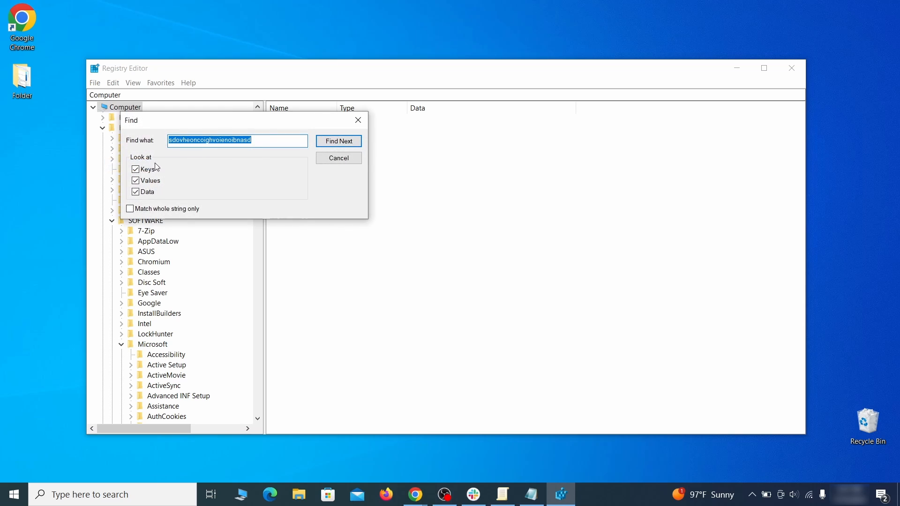
{"action": "left_click", "coordinate": [338, 142]}
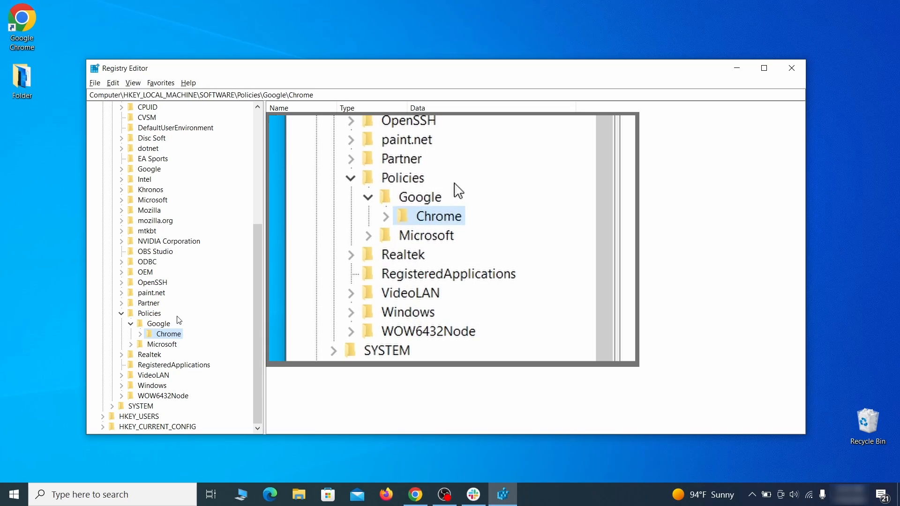
- Delete the Chrome key under HKEY_LOCAL_MACHINE\SOFTWARE\Policies\Google and confirm the deletion
{"action": "right_click", "coordinate": [167, 335]}
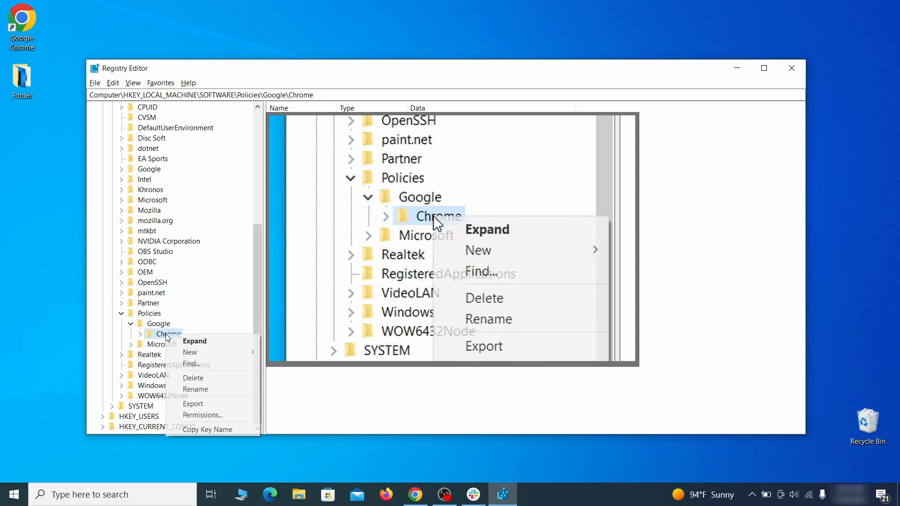
{"action": "left_click", "coordinate": [207, 379]}
{"action": "left_click", "coordinate": [525, 246]}
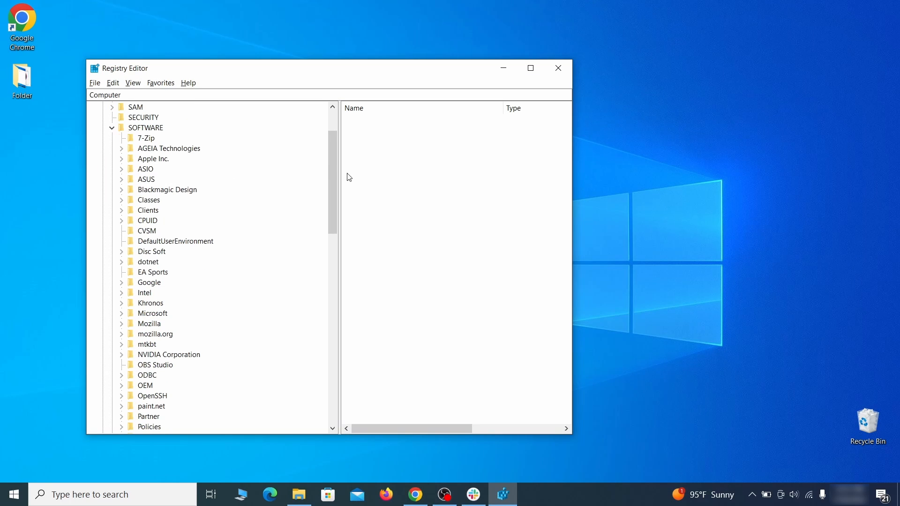
{"action": "left_click_drag", "start_coordinate": [336, 178], "coordinate": [325, 332]}
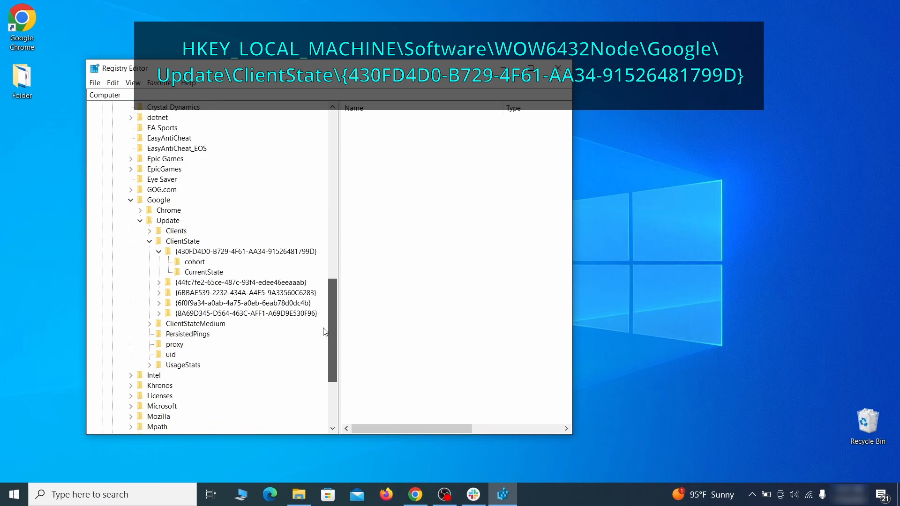
{"action": "left_click", "coordinate": [198, 254]}
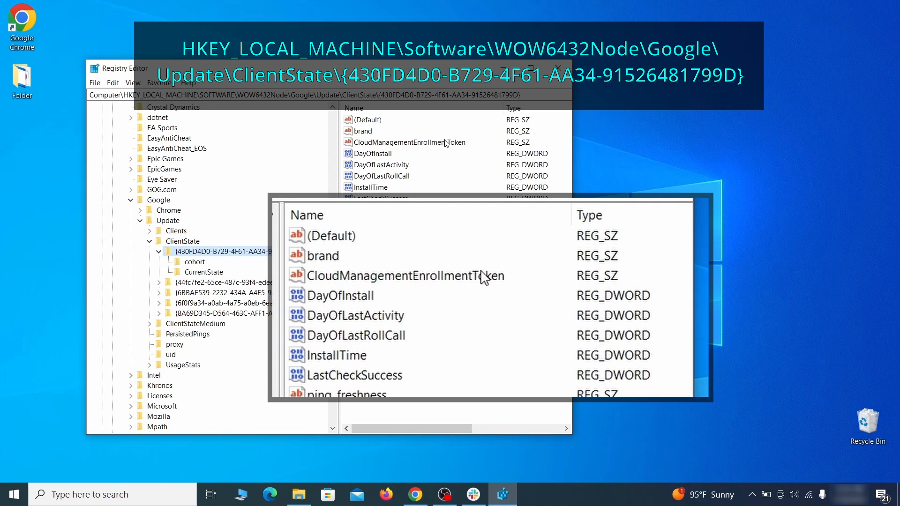
{"action": "left_click", "coordinate": [457, 145]}
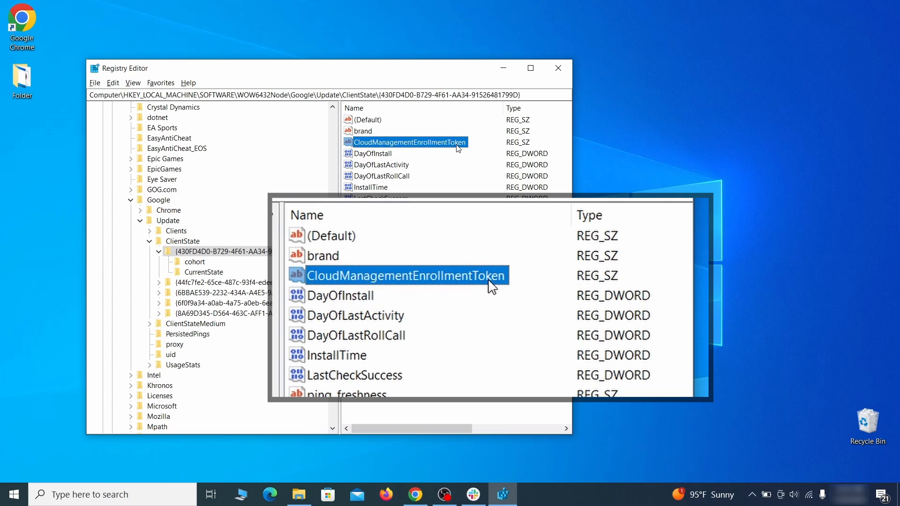
{"action": "right_click", "coordinate": [459, 149]}
{"action": "left_click", "coordinate": [481, 179]}
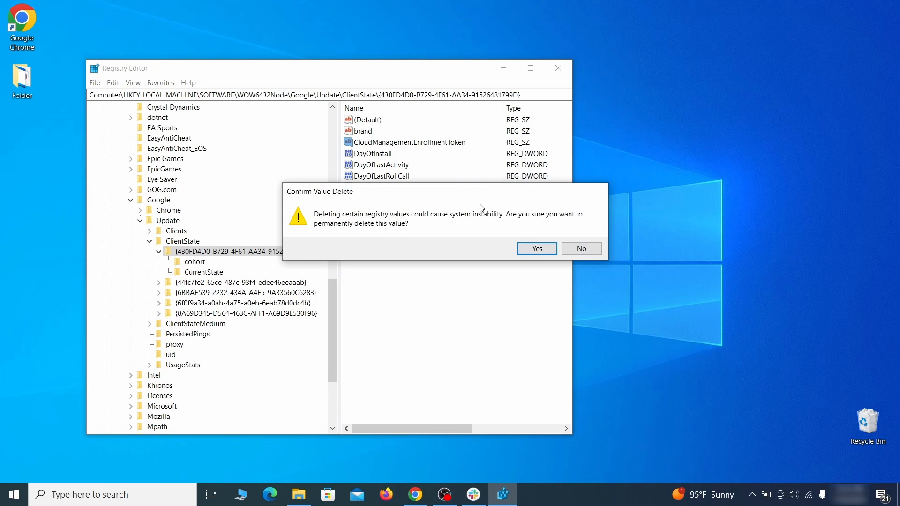
{"action": "left_click", "coordinate": [536, 249]}
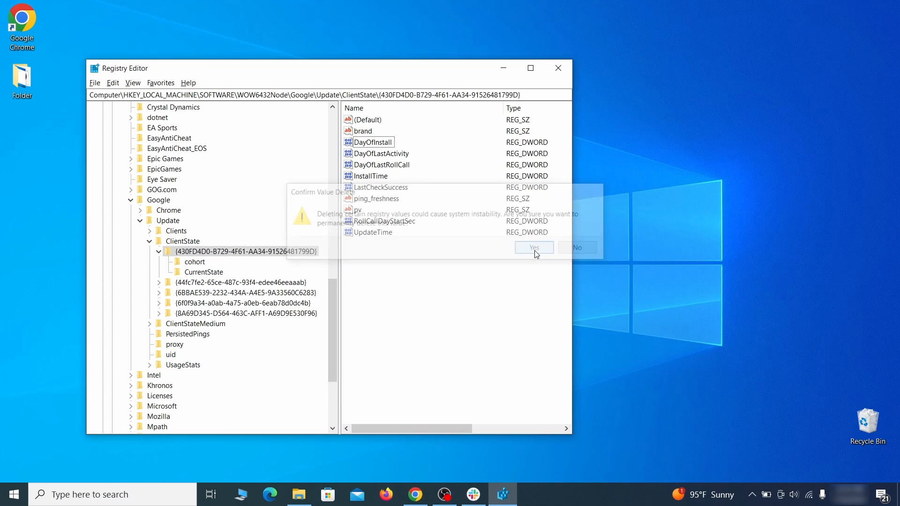
{"action": "left_click", "coordinate": [565, 73]}
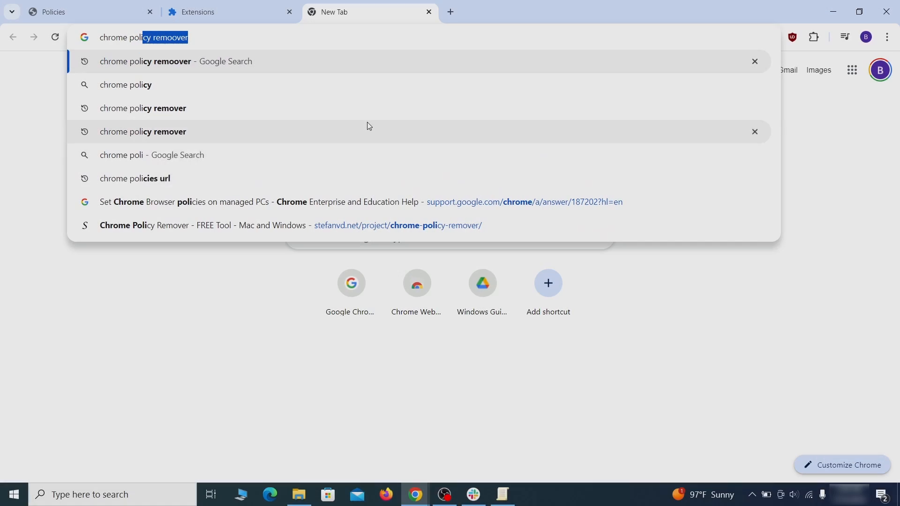
- Search Google in Chrome for "chrome policy remover" and open the Chrome Policy Remover free tool page
{"action": "type", "text": "cy remover"}
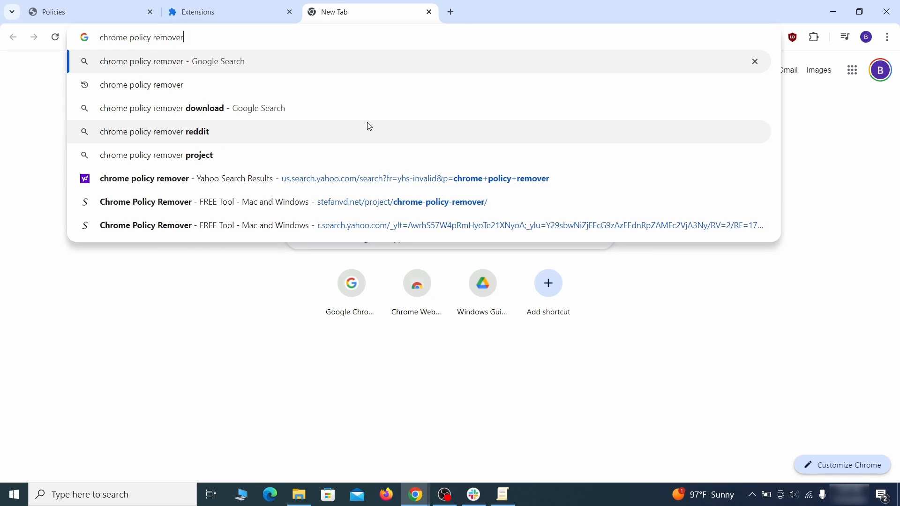
{"action": "key", "text": "Return"}
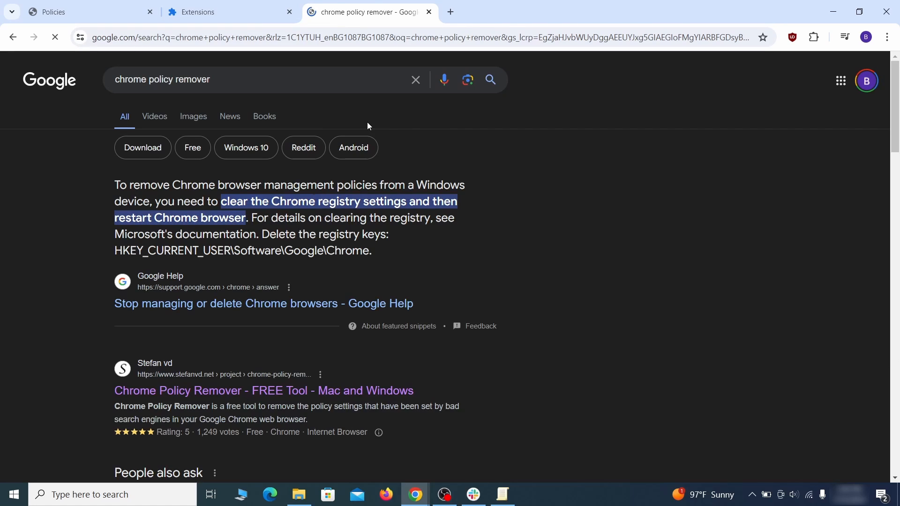
{"action": "left_click", "coordinate": [266, 391]}
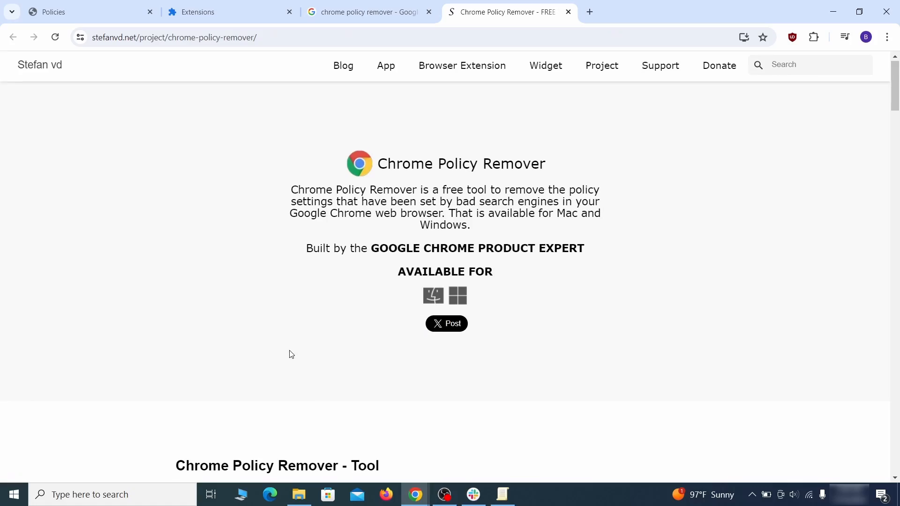
- Find the remove tool's download section on the page and download the Windows version
{"action": "scroll", "coordinate": [288, 363], "scroll_direction": "down", "scroll_amount": 10}
{"action": "scroll", "coordinate": [292, 359], "scroll_direction": "down", "scroll_amount": 20}
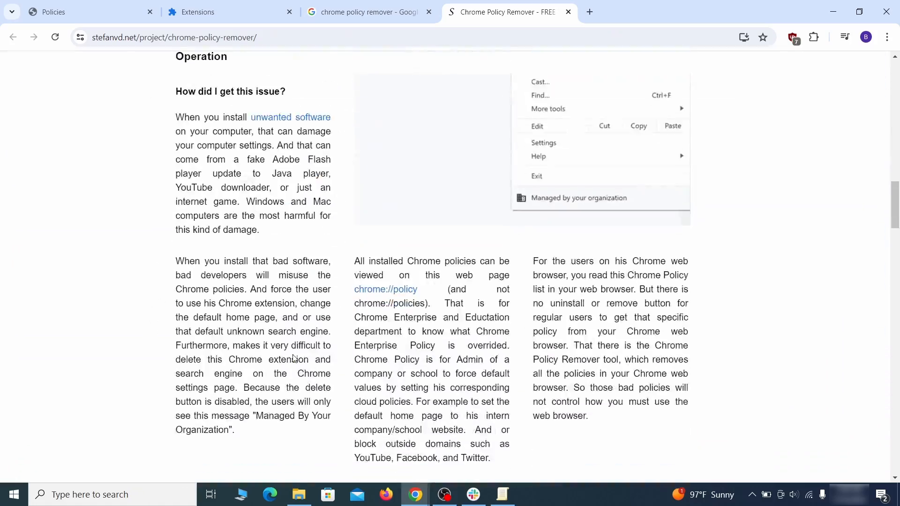
{"action": "scroll", "coordinate": [295, 358], "scroll_direction": "down", "scroll_amount": 20}
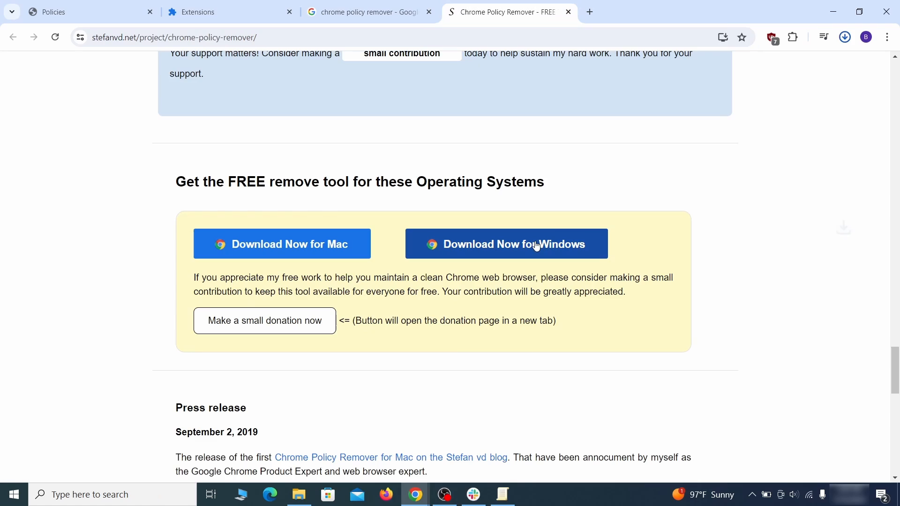
- Download the Windows remove tool, move delete_chrome_policies from the Downloads folder to the desktop, and close the folder window
{"action": "left_click", "coordinate": [537, 247]}
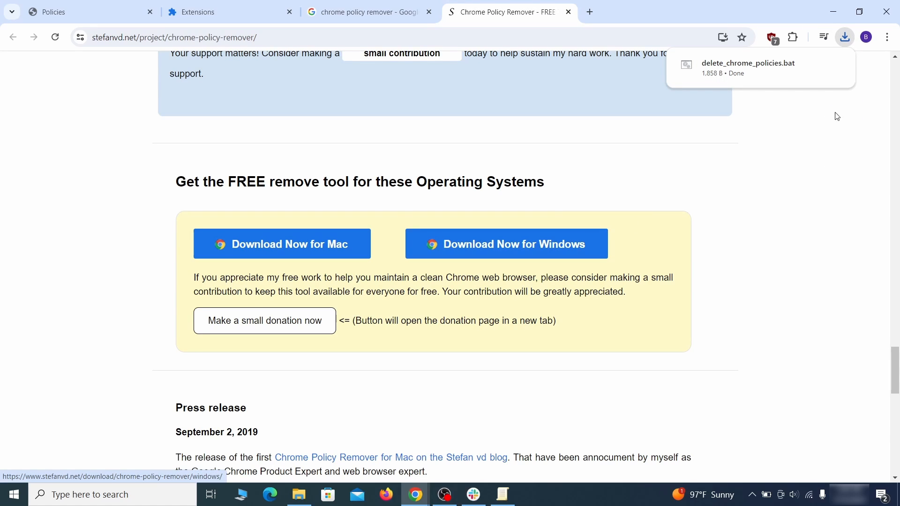
{"action": "mouse_move", "coordinate": [837, 76]}
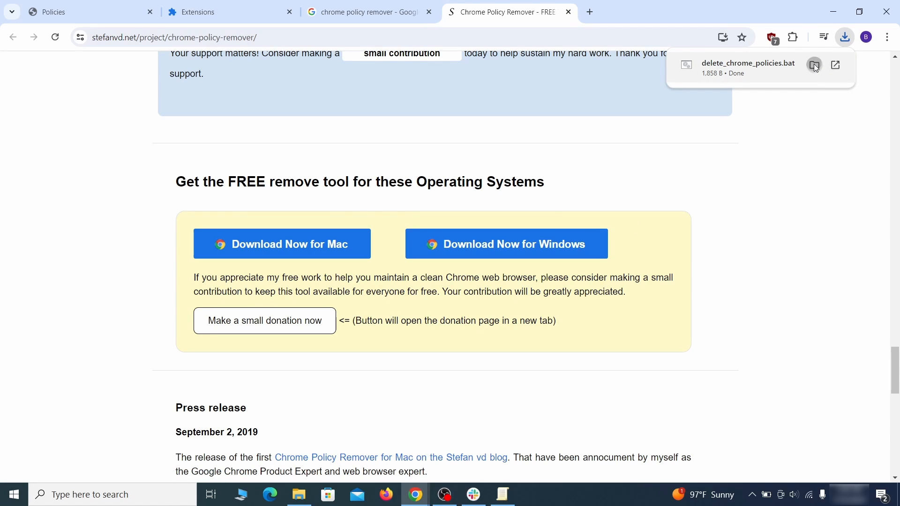
{"action": "left_click", "coordinate": [814, 66]}
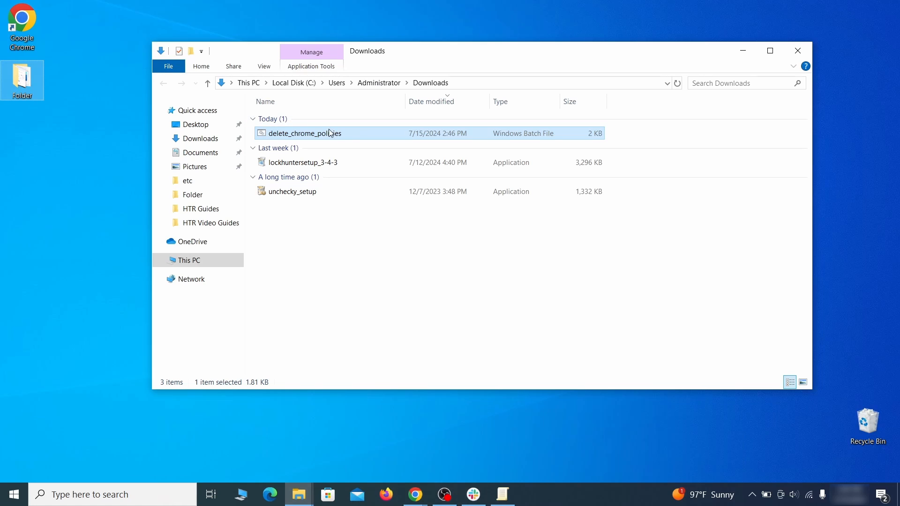
{"action": "left_click_drag", "start_coordinate": [330, 133], "coordinate": [73, 290]}
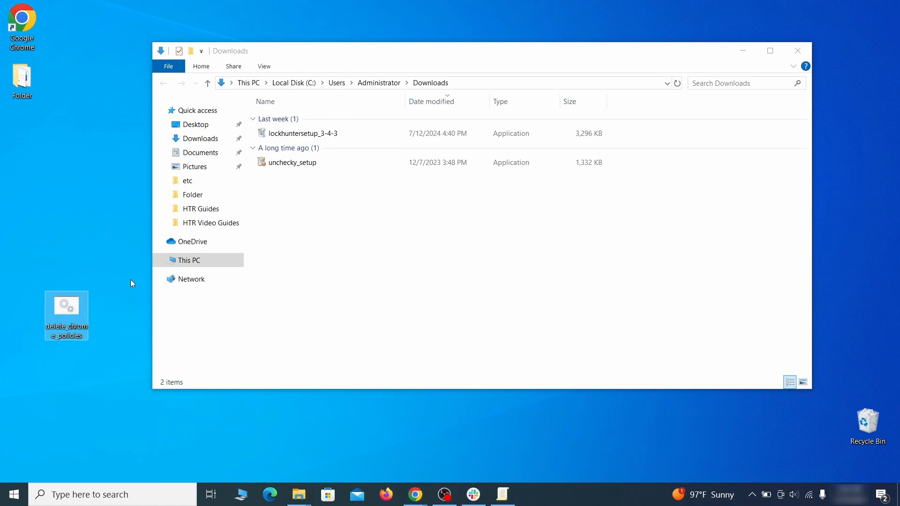
{"action": "left_click", "coordinate": [798, 51]}
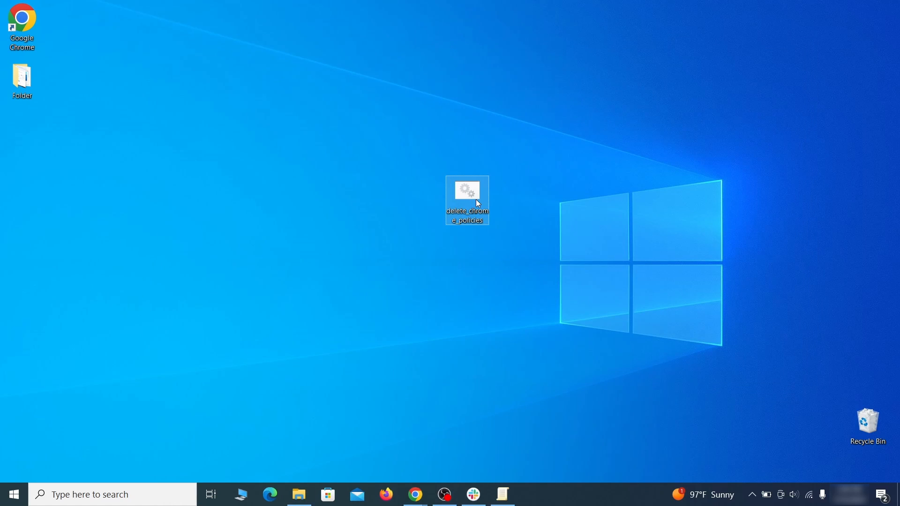
- Run delete_chrome_policies from the desktop as administrator, allow it past SmartScreen, and close its console window once the script has run
{"action": "right_click", "coordinate": [477, 192]}
{"action": "left_click", "coordinate": [532, 237]}
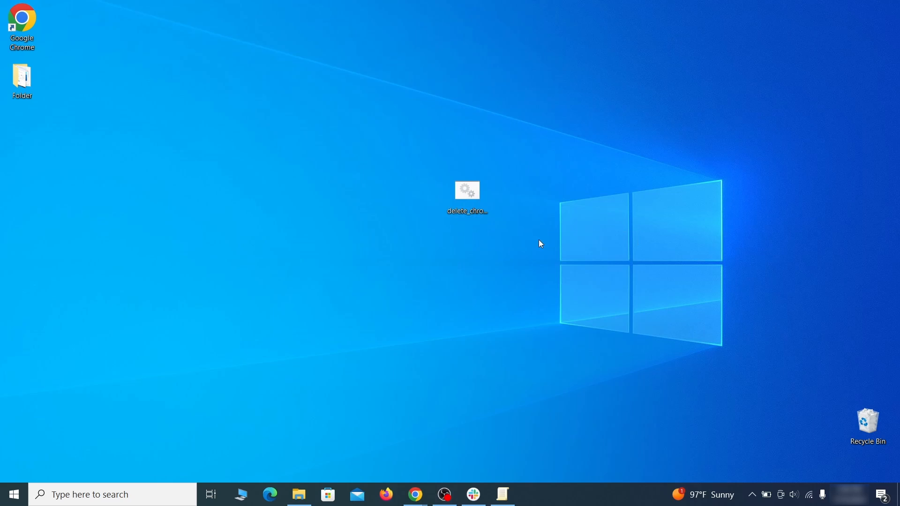
{"action": "left_click", "coordinate": [331, 163]}
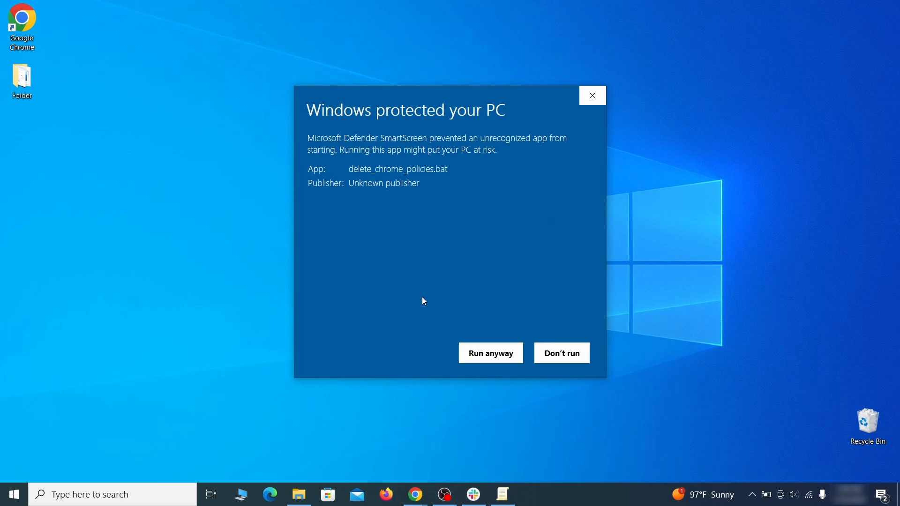
{"action": "left_click", "coordinate": [491, 361]}
{"action": "left_click_drag", "start_coordinate": [322, 31], "coordinate": [475, 60]}
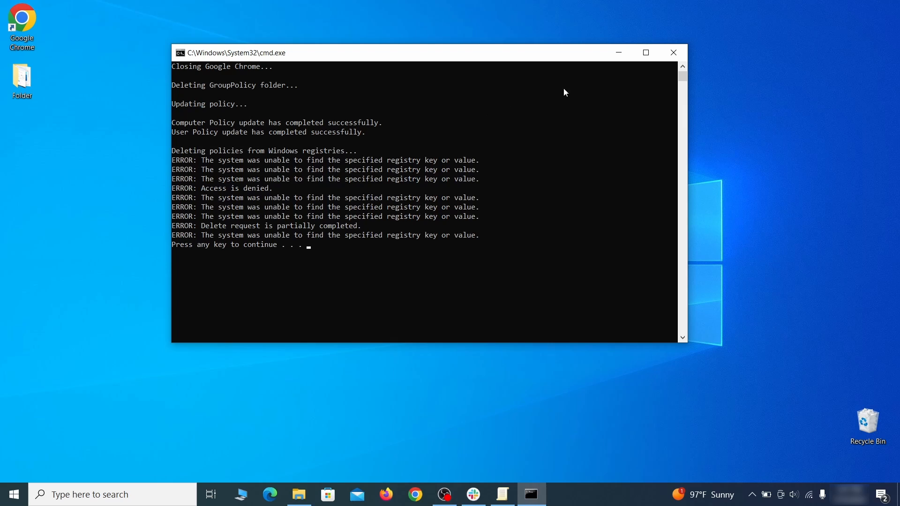
{"action": "left_click", "coordinate": [674, 53]}
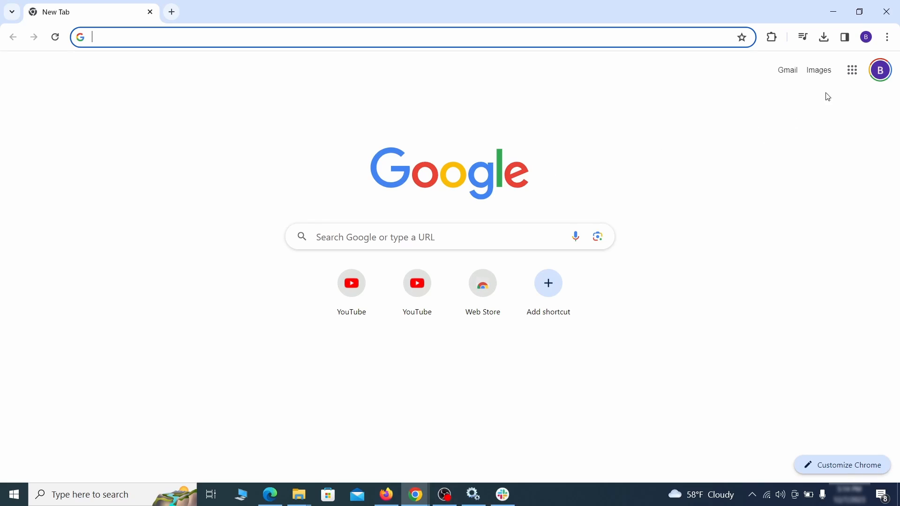
- Disable the Add to Zola Button extension on Chrome's extensions page and remove it
{"action": "left_click", "coordinate": [886, 39]}
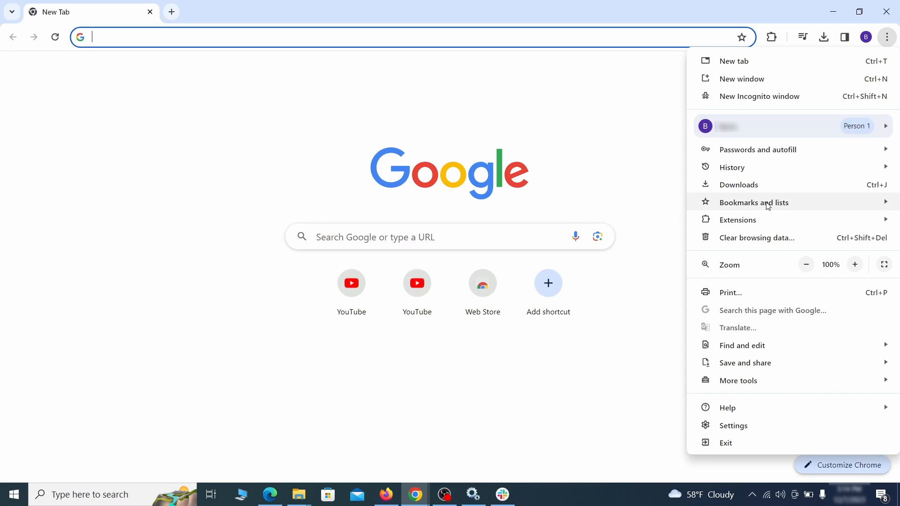
{"action": "mouse_move", "coordinate": [760, 221]}
{"action": "left_click", "coordinate": [626, 220]}
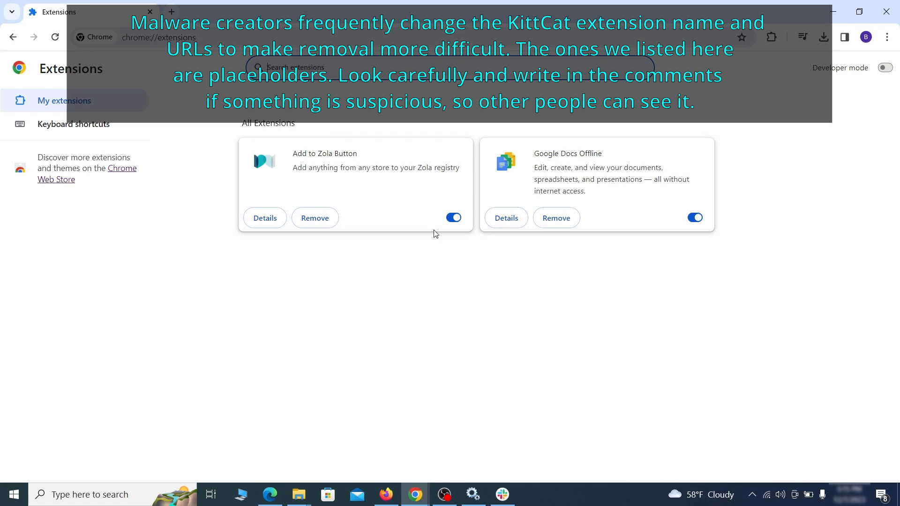
{"action": "left_click", "coordinate": [453, 218]}
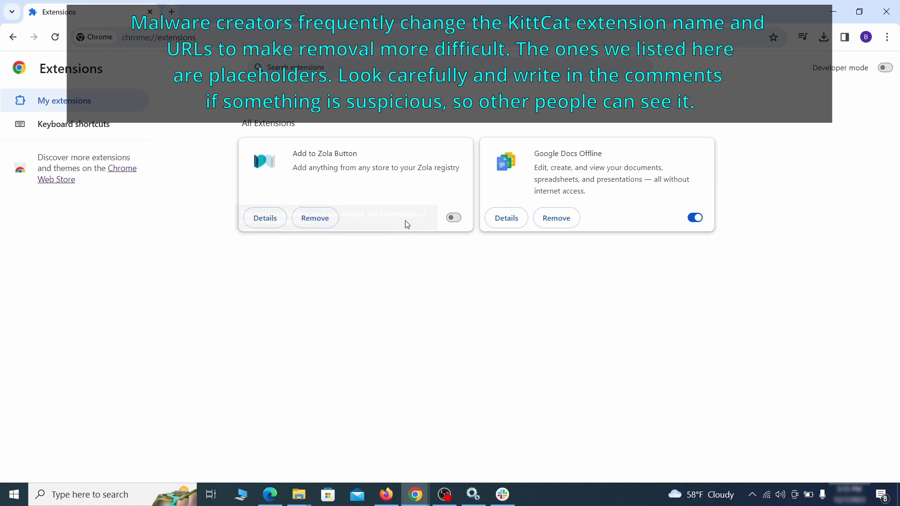
{"action": "left_click", "coordinate": [327, 225]}
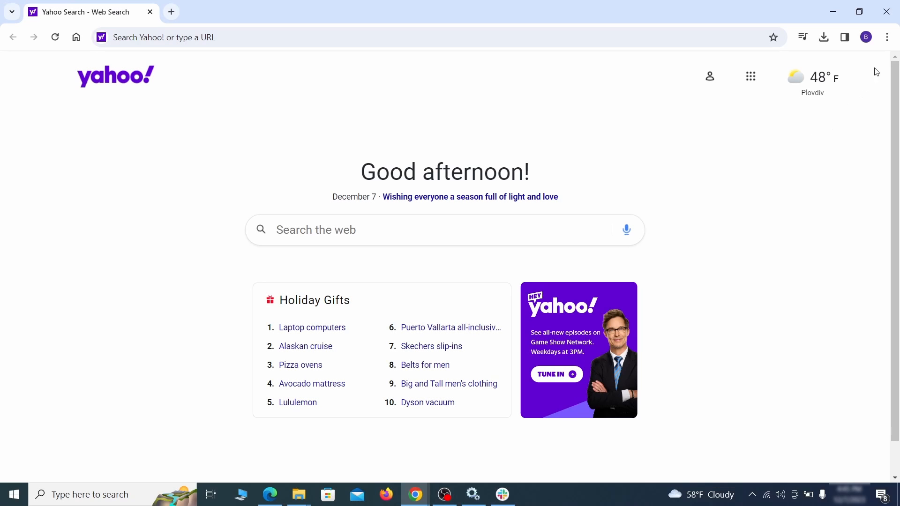
- Clear Chrome's browsing data using the advanced options, leaving out passwords and other sign-in data
{"action": "left_click", "coordinate": [887, 37]}
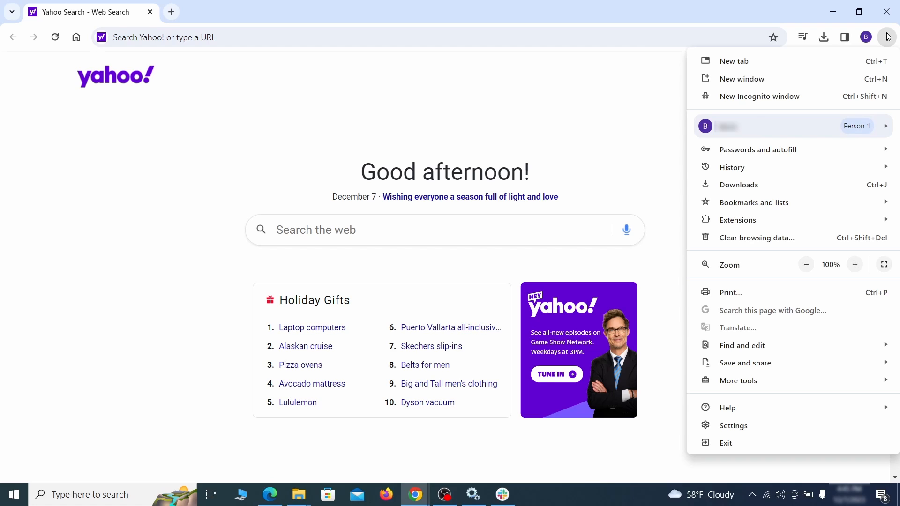
{"action": "left_click", "coordinate": [735, 425]}
{"action": "left_click", "coordinate": [106, 148]}
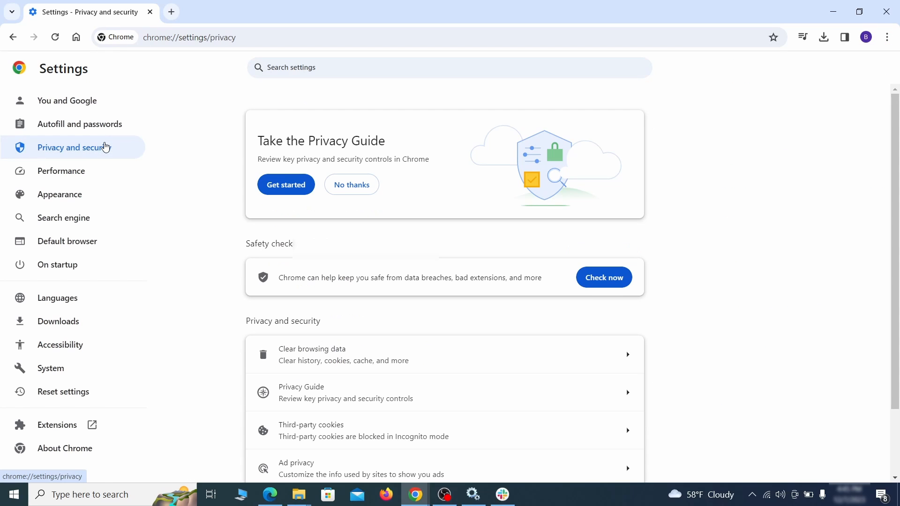
{"action": "scroll", "coordinate": [717, 308], "scroll_direction": "down", "scroll_amount": 1}
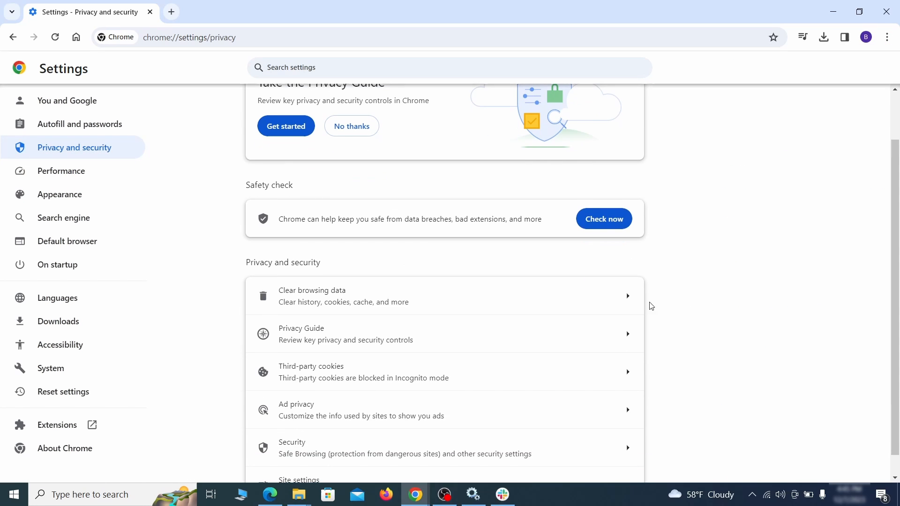
{"action": "left_click", "coordinate": [588, 303]}
{"action": "left_click", "coordinate": [396, 169]}
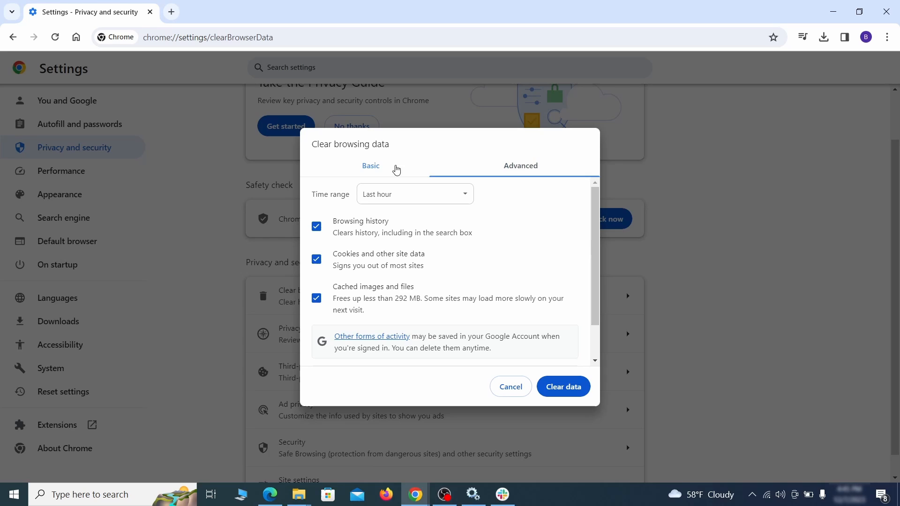
{"action": "left_click", "coordinate": [501, 169]}
{"action": "scroll", "coordinate": [457, 270], "scroll_direction": "down", "scroll_amount": 2}
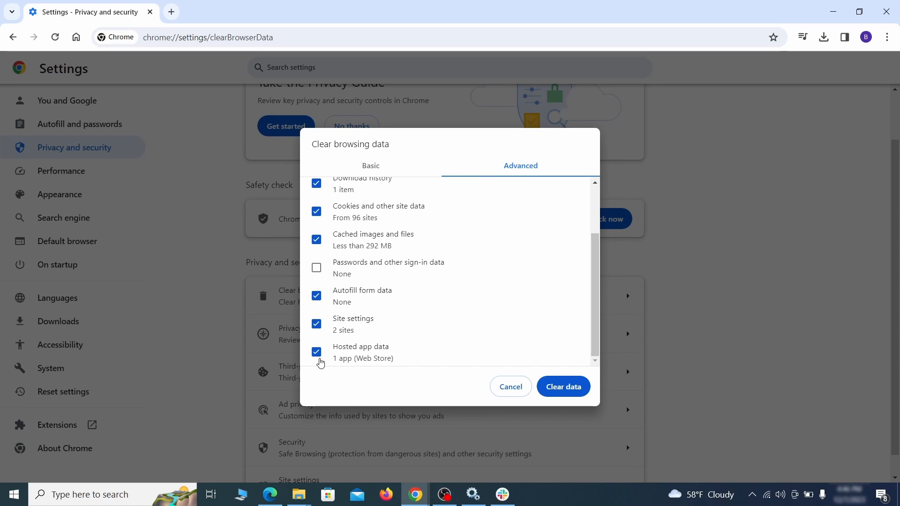
{"action": "left_click", "coordinate": [565, 387]}
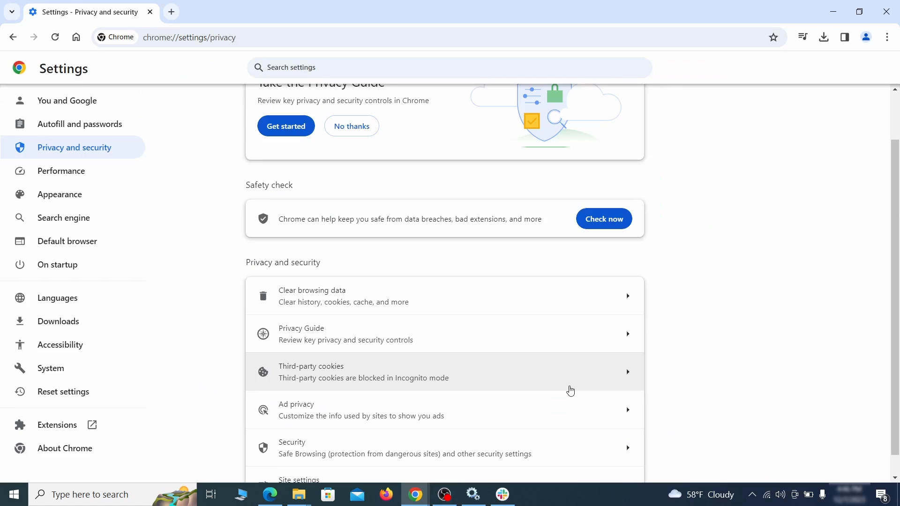
- Remove ExampleRougeURL.com from the sites allowed to send notifications and return to Site settings
{"action": "scroll", "coordinate": [675, 309], "scroll_direction": "down", "scroll_amount": 1}
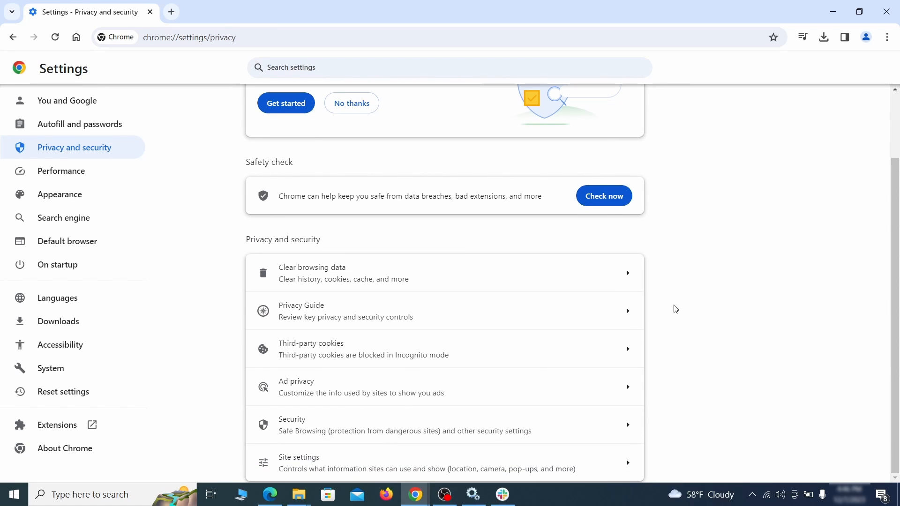
{"action": "left_click", "coordinate": [437, 461]}
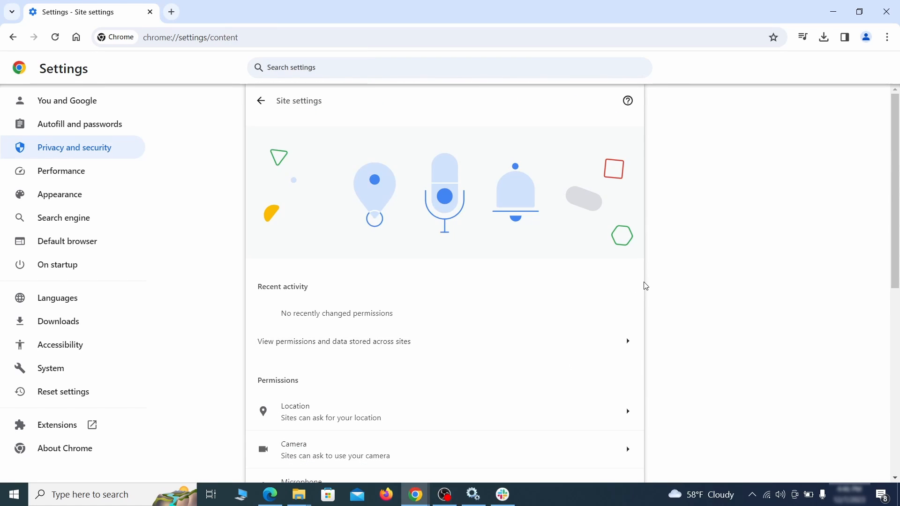
{"action": "scroll", "coordinate": [646, 285], "scroll_direction": "down", "scroll_amount": 3}
{"action": "scroll", "coordinate": [661, 263], "scroll_direction": "down", "scroll_amount": 1}
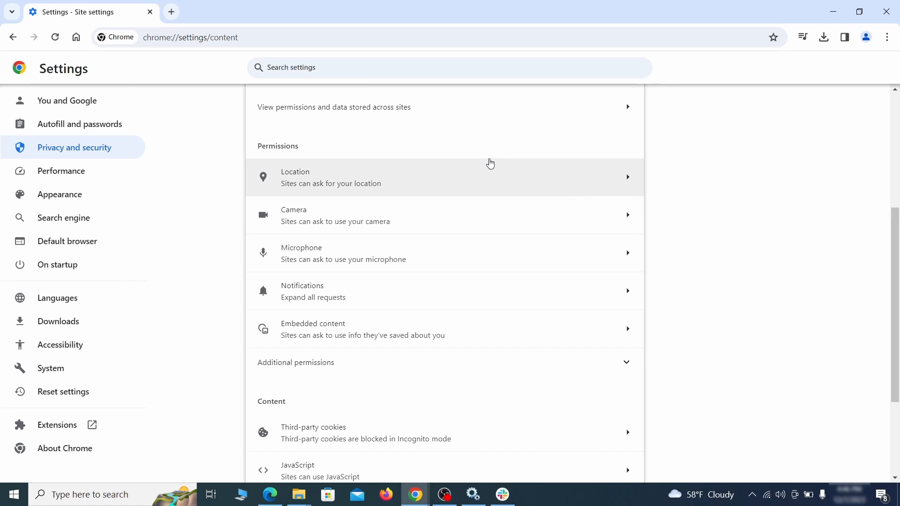
{"action": "left_click", "coordinate": [453, 184]}
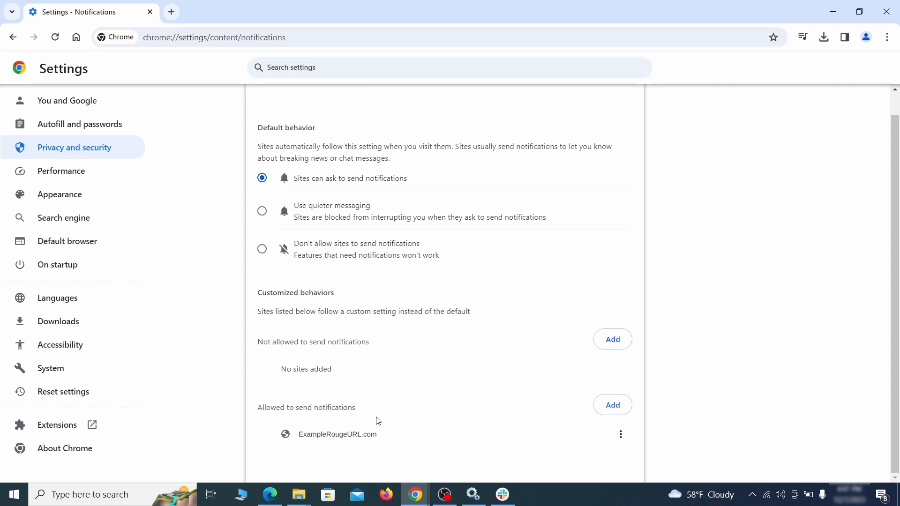
{"action": "left_click", "coordinate": [620, 435]}
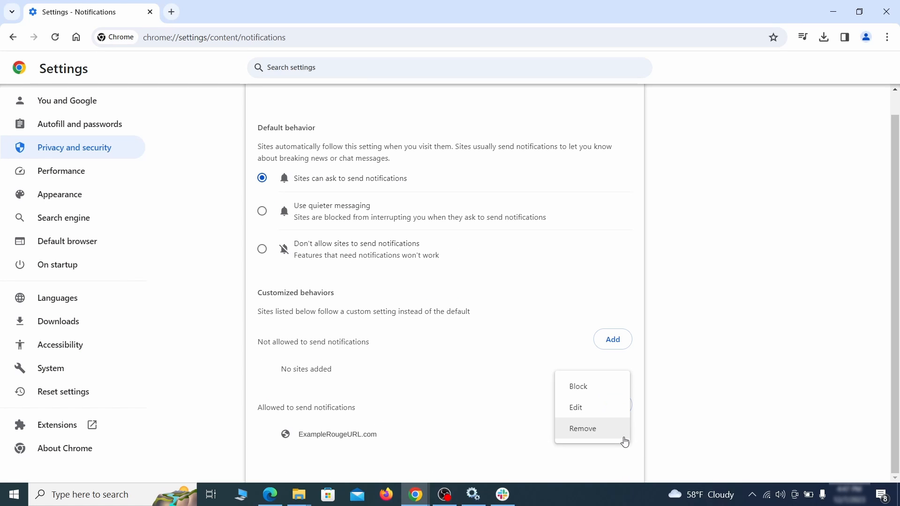
{"action": "left_click", "coordinate": [592, 429]}
{"action": "key", "text": "alt+Left"}
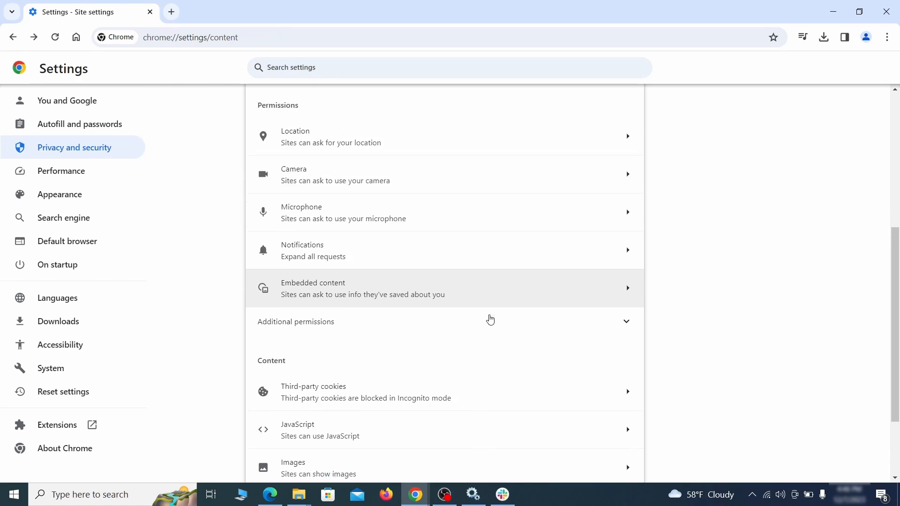
- Check the sites allowed to use third-party cookies for rogue entries and return to Site settings
{"action": "scroll", "coordinate": [485, 317], "scroll_direction": "down", "scroll_amount": 2}
{"action": "left_click", "coordinate": [484, 317]}
{"action": "scroll", "coordinate": [486, 319], "scroll_direction": "down", "scroll_amount": 5}
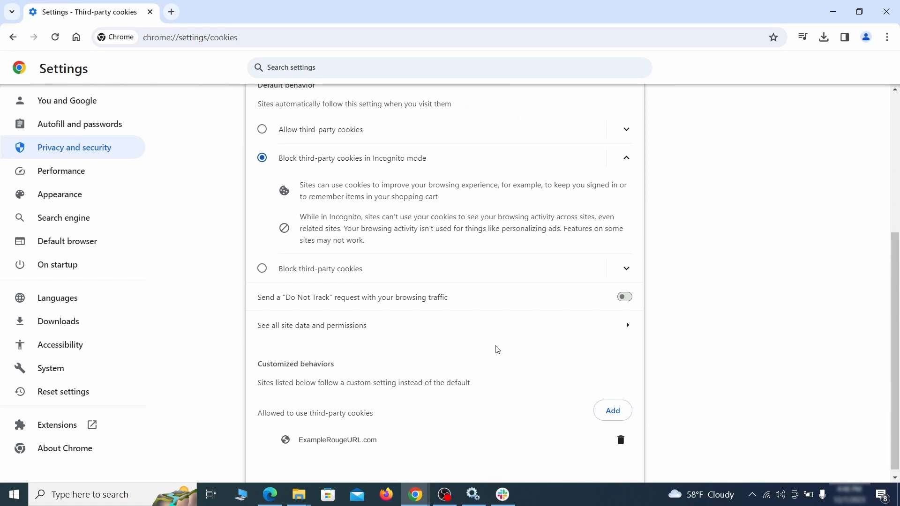
{"action": "key", "text": "alt+Left"}
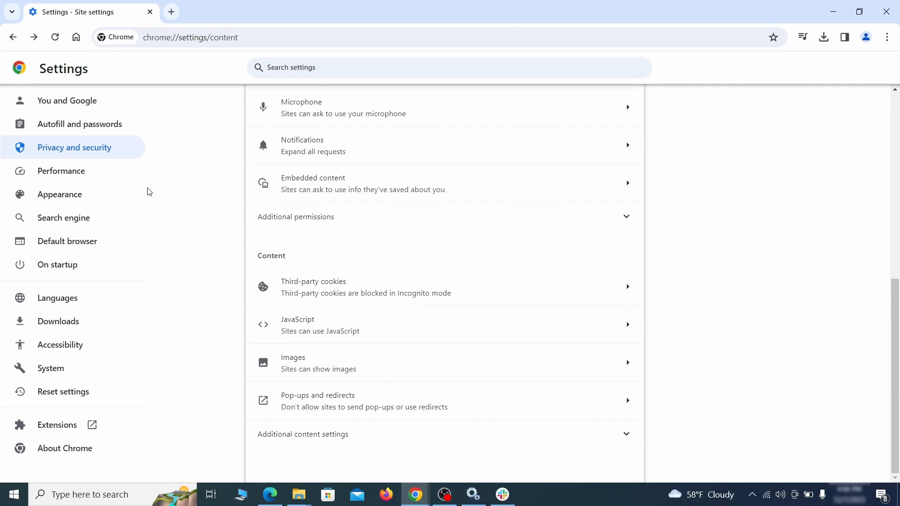
{"action": "left_click", "coordinate": [122, 196]}
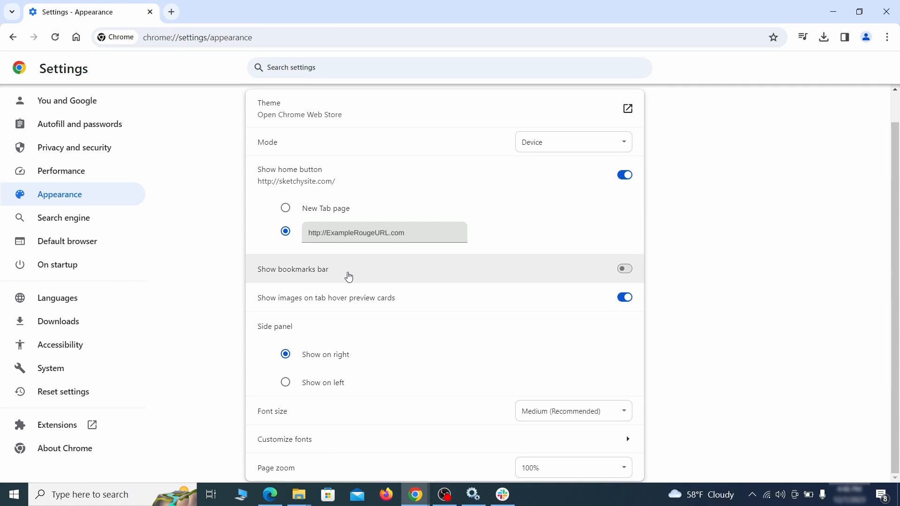
{"action": "left_click_drag", "start_coordinate": [396, 238], "coordinate": [296, 233]}
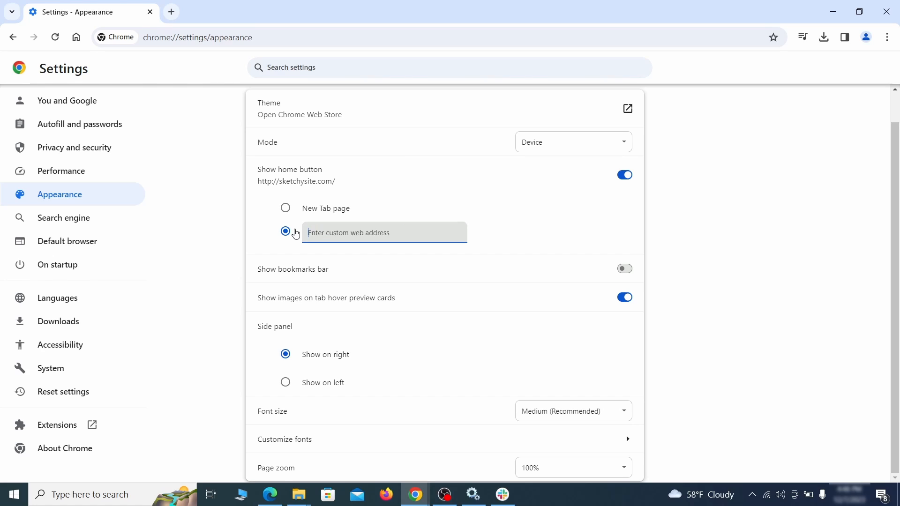
- Set Google as the address bar search engine and delete the ExampleRougeURL.com entry from the site search list
{"action": "left_click", "coordinate": [95, 219]}
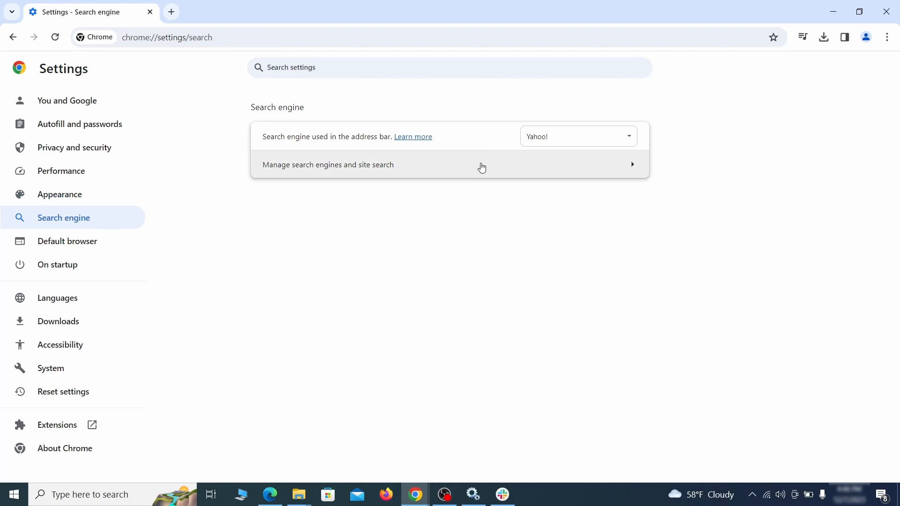
{"action": "left_click", "coordinate": [617, 140]}
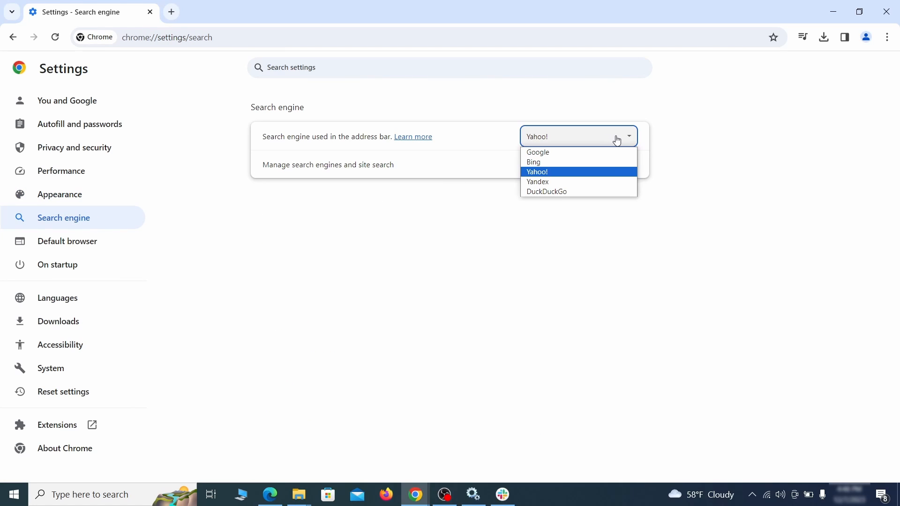
{"action": "left_click", "coordinate": [594, 153]}
{"action": "left_click", "coordinate": [579, 175]}
{"action": "scroll", "coordinate": [581, 206], "scroll_direction": "down", "scroll_amount": 8}
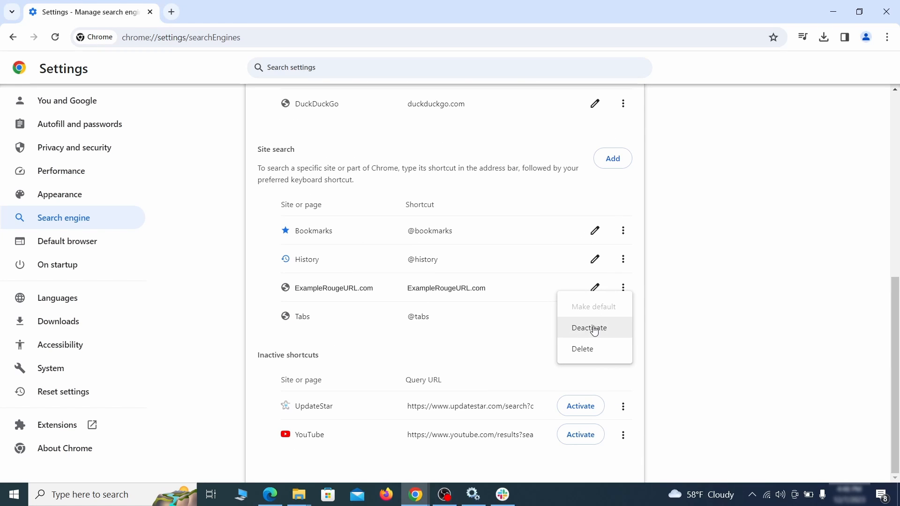
{"action": "left_click", "coordinate": [584, 352]}
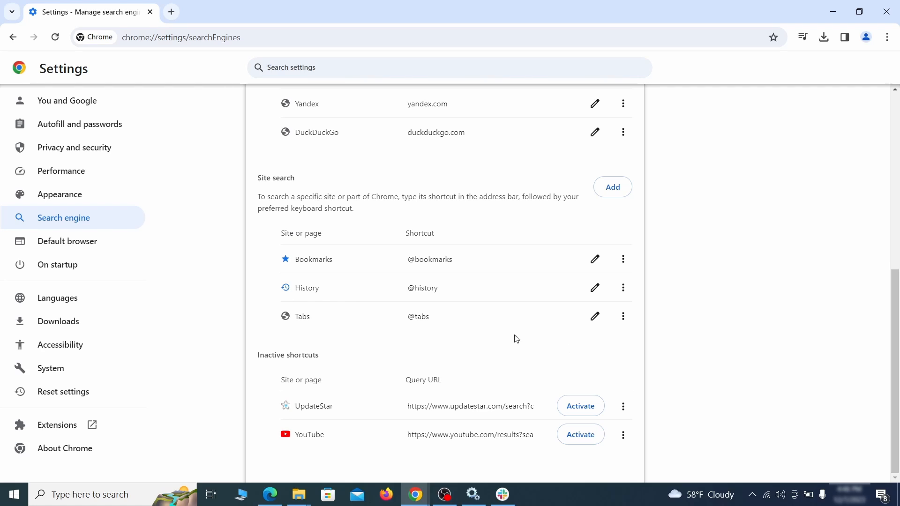
- Remove the ExampleRougeURL.com startup page and set startup to Continue where you left off
{"action": "left_click", "coordinate": [75, 264]}
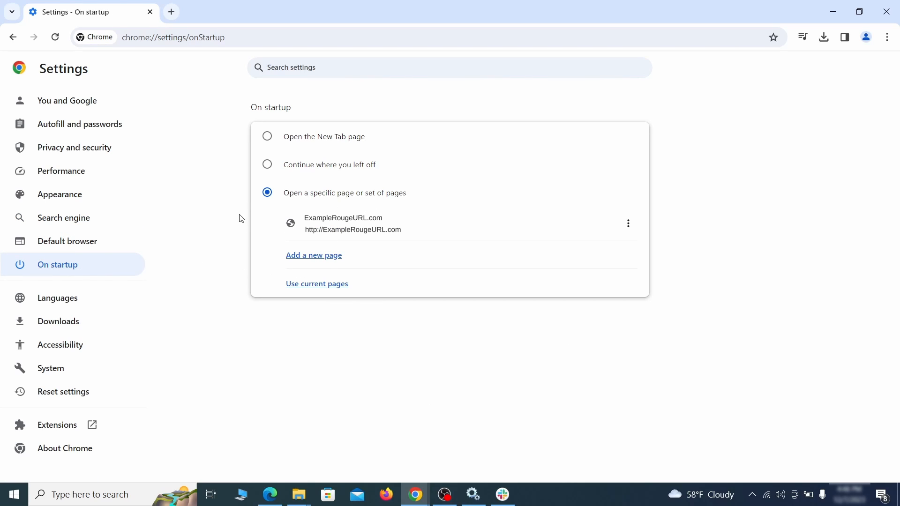
{"action": "left_click", "coordinate": [627, 225]}
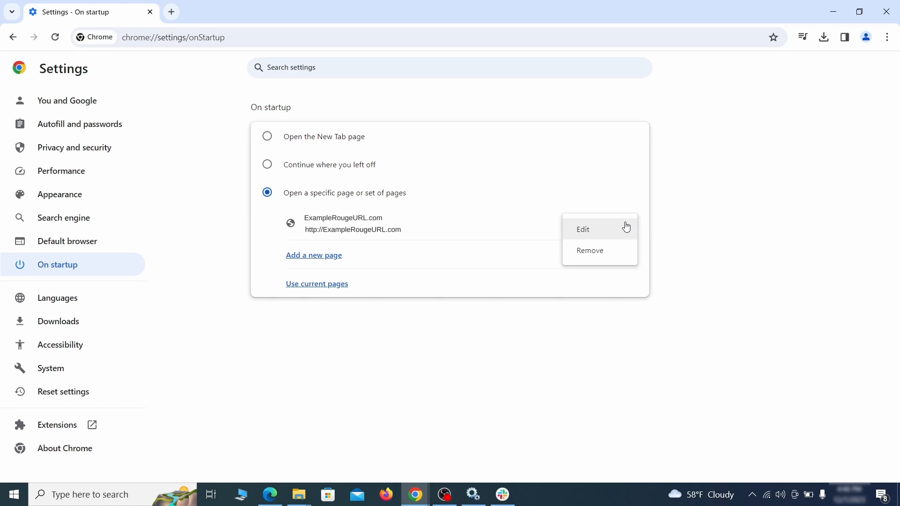
{"action": "left_click", "coordinate": [601, 253]}
{"action": "left_click", "coordinate": [268, 168]}
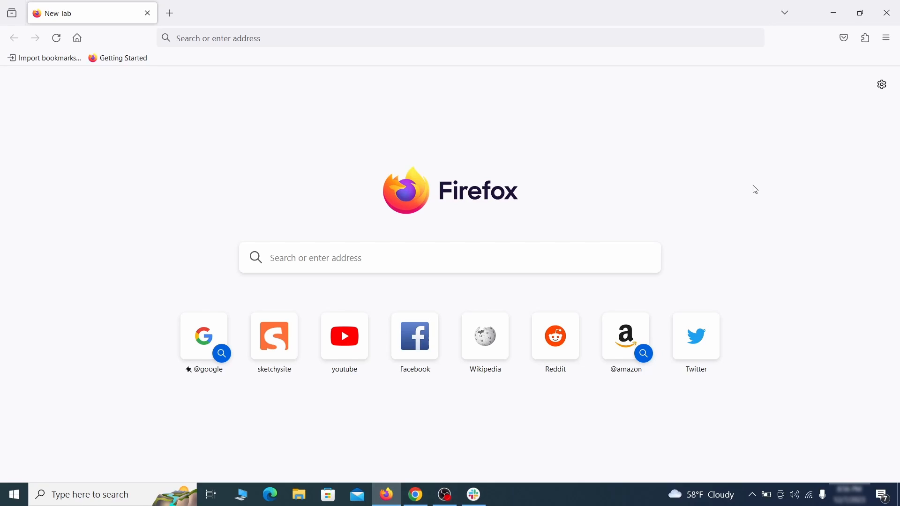
- Switch to Firefox, then disable the Contenu+ extension and remove it from the browser
{"action": "left_click", "coordinate": [867, 38]}
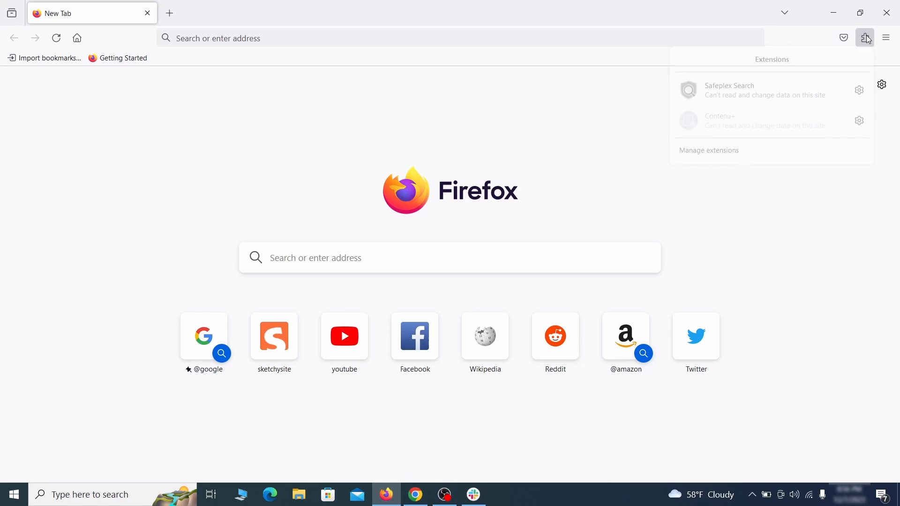
{"action": "left_click", "coordinate": [758, 154]}
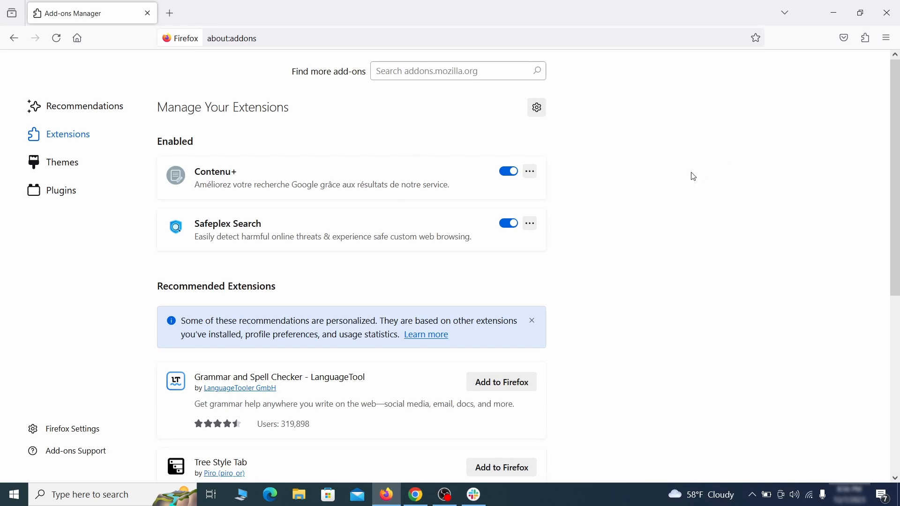
{"action": "left_click", "coordinate": [509, 172]}
{"action": "left_click", "coordinate": [531, 171]}
{"action": "left_click", "coordinate": [567, 190]}
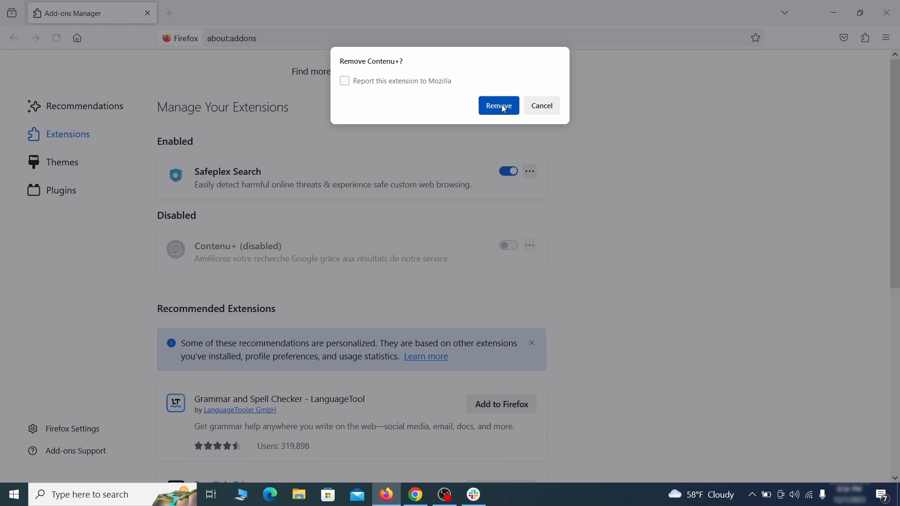
{"action": "left_click", "coordinate": [511, 115]}
- Clear the custom homepage address ExampleRougeURL.com in the Home settings of Firefox
{"action": "left_click", "coordinate": [888, 45]}
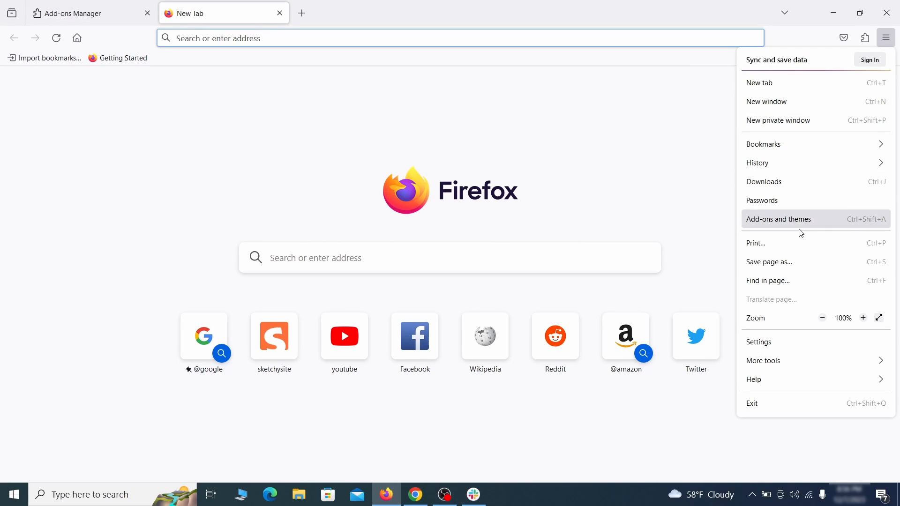
{"action": "left_click", "coordinate": [780, 346]}
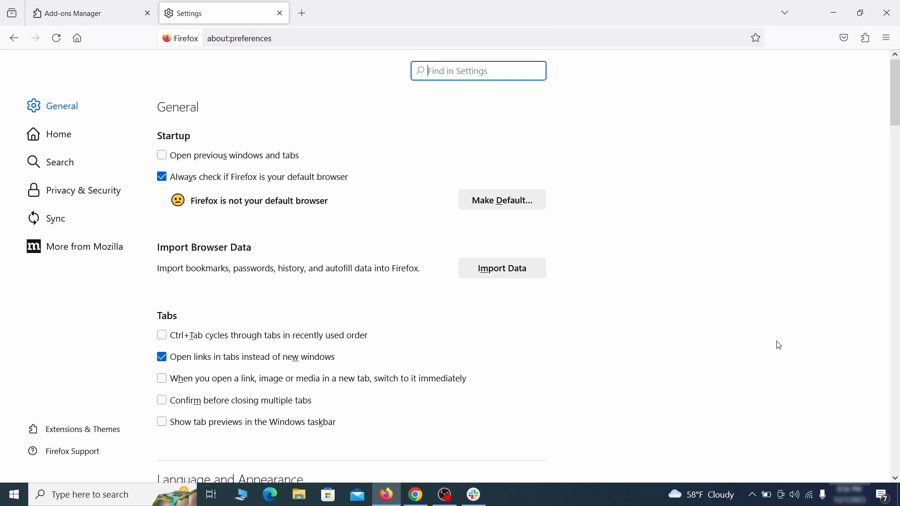
{"action": "left_click", "coordinate": [67, 135]}
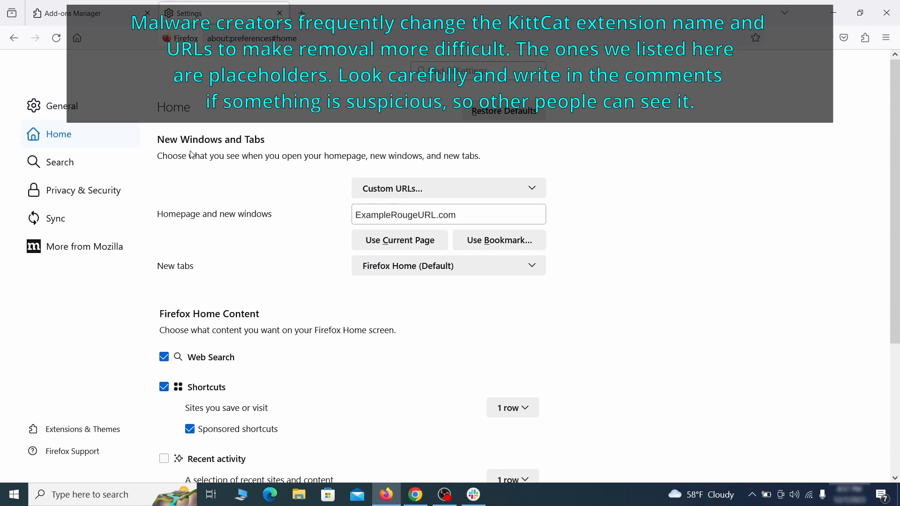
{"action": "triple_click", "coordinate": [455, 215]}
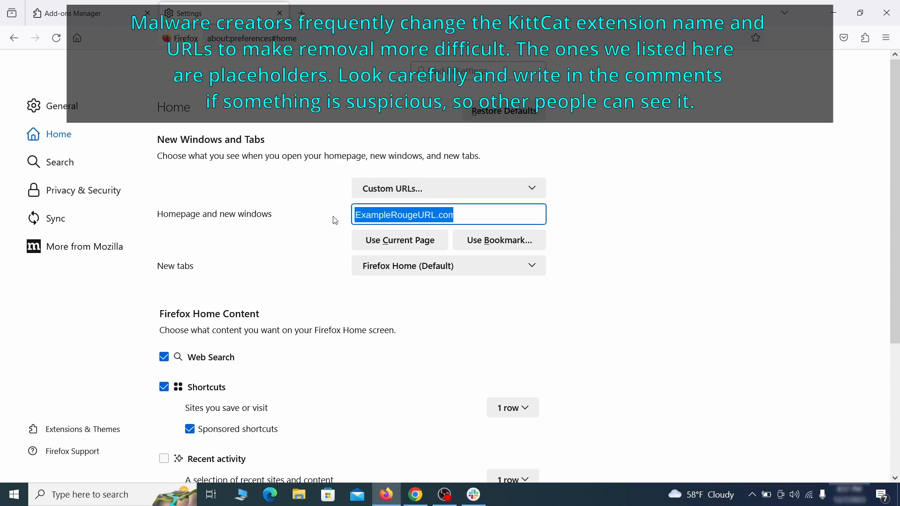
{"action": "key", "text": "BackSpace"}
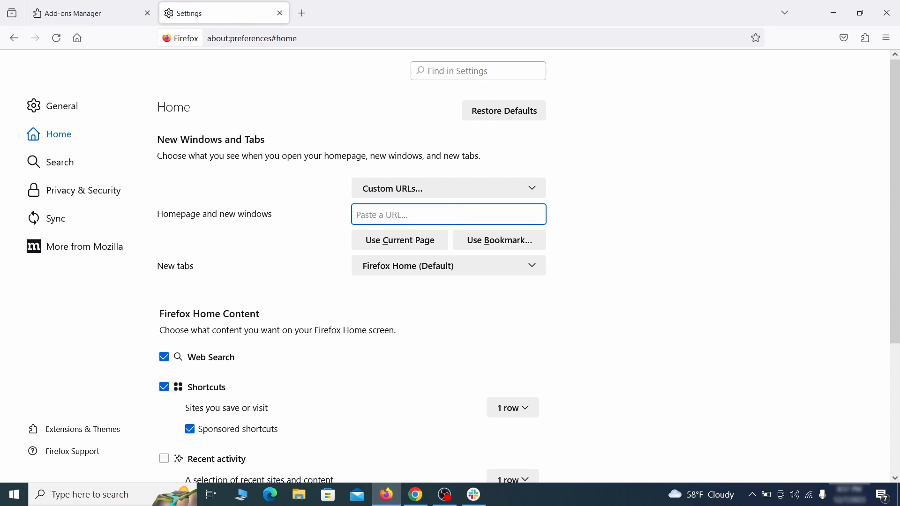
- Set Google as the default search engine in the Search settings
{"action": "left_click", "coordinate": [64, 163]}
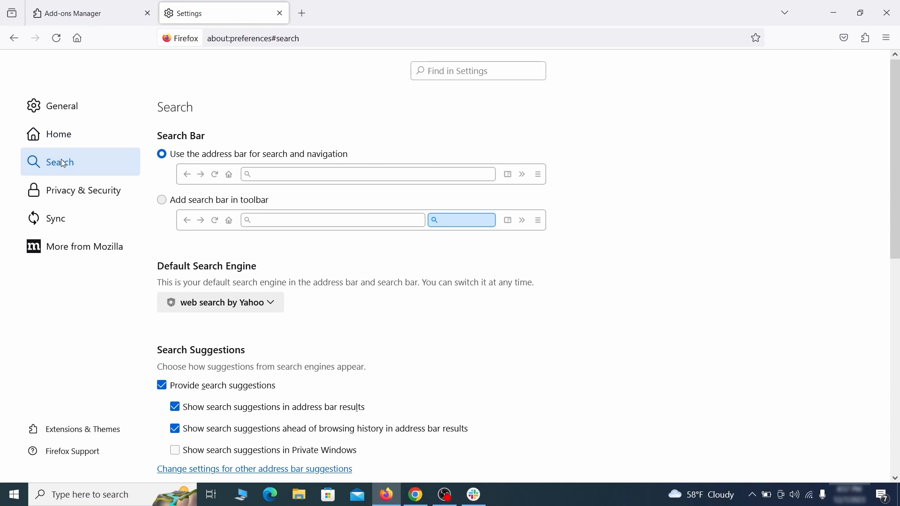
{"action": "scroll", "coordinate": [375, 257], "scroll_direction": "down", "scroll_amount": 3}
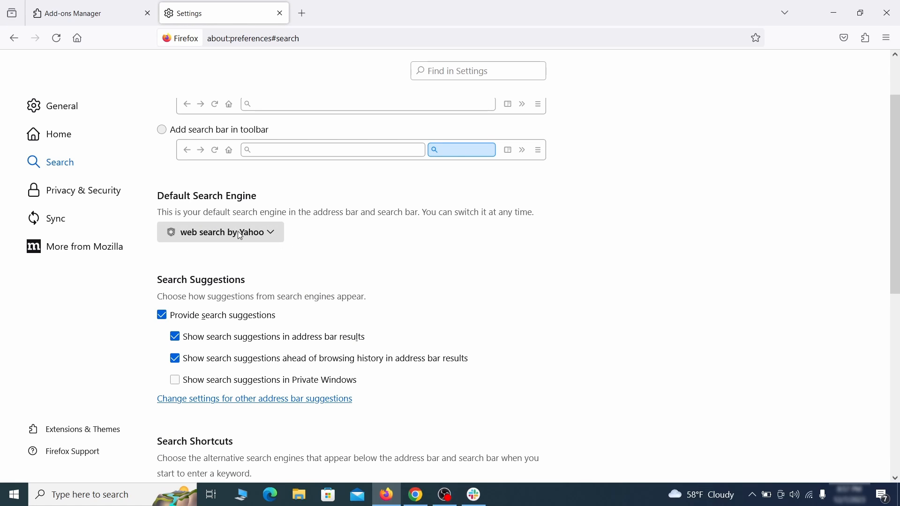
{"action": "left_click", "coordinate": [270, 237]}
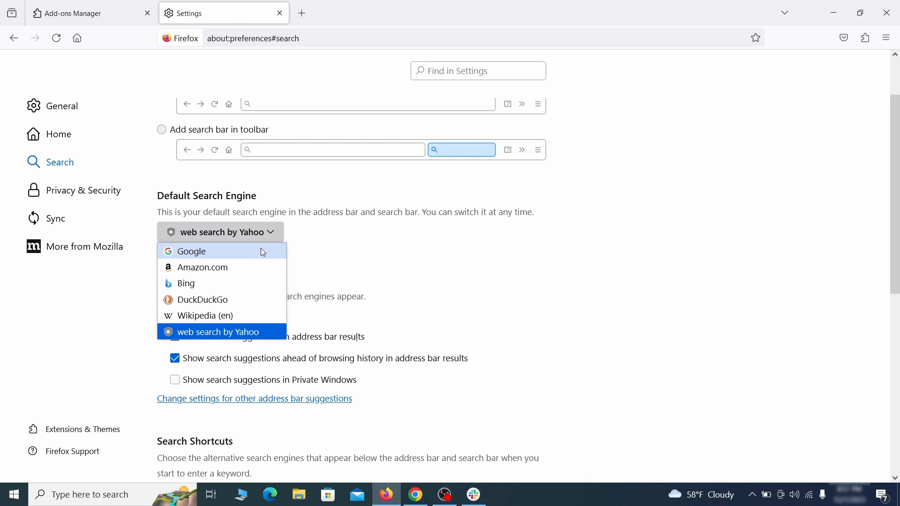
{"action": "left_click", "coordinate": [262, 252]}
- Remove the web search by Yahoo engine with the Safeplex Search keyword from the search shortcuts
{"action": "scroll", "coordinate": [426, 263], "scroll_direction": "down", "scroll_amount": 5}
{"action": "scroll", "coordinate": [492, 238], "scroll_direction": "down", "scroll_amount": 2}
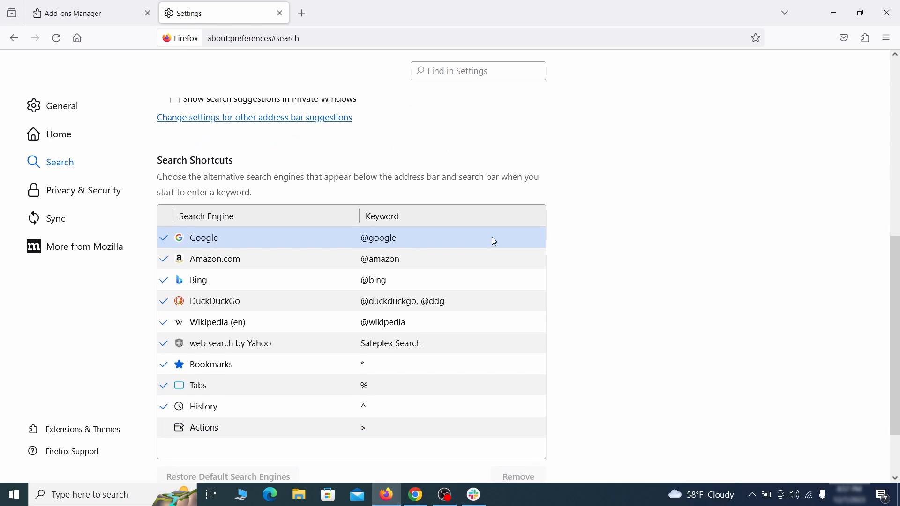
{"action": "scroll", "coordinate": [492, 238], "scroll_direction": "down", "scroll_amount": 2}
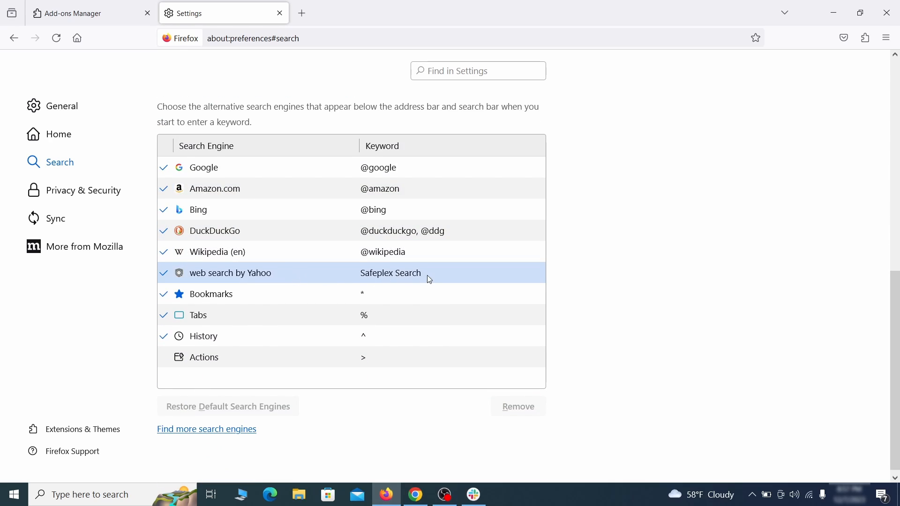
{"action": "left_click", "coordinate": [448, 280]}
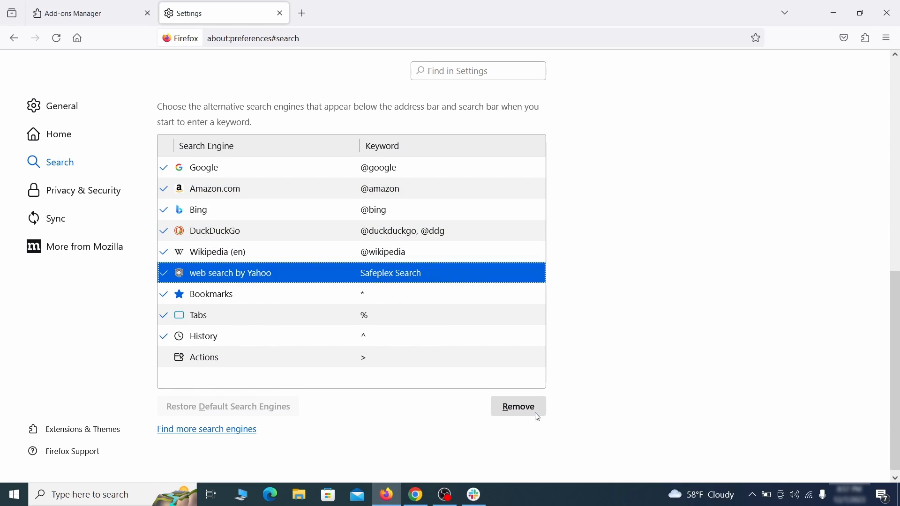
{"action": "left_click", "coordinate": [519, 407]}
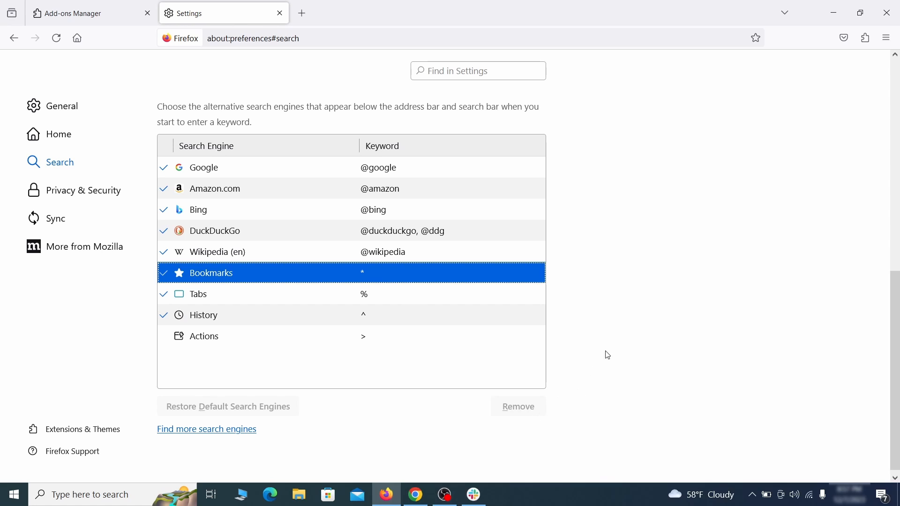
{"action": "scroll", "coordinate": [426, 298], "scroll_direction": "up", "scroll_amount": 3}
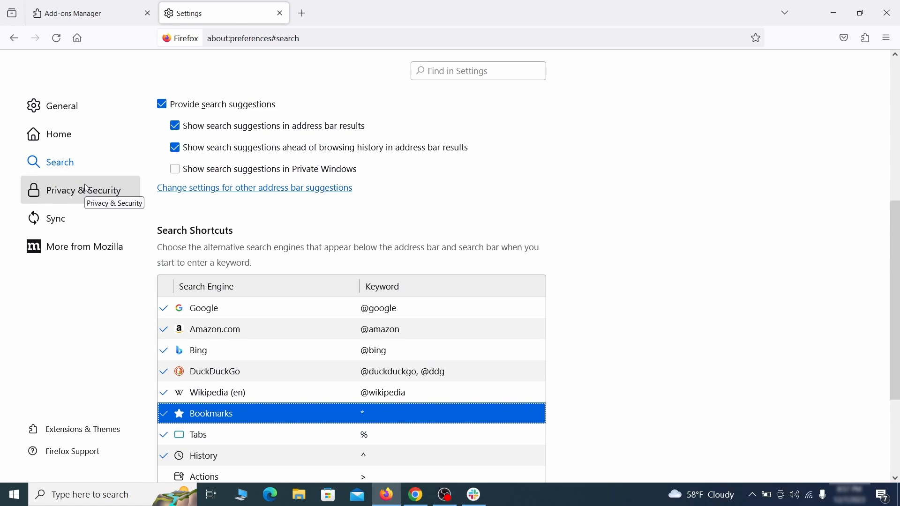
- Clear all cookies, site data and cached web content in the Privacy & Security settings
{"action": "left_click", "coordinate": [87, 188]}
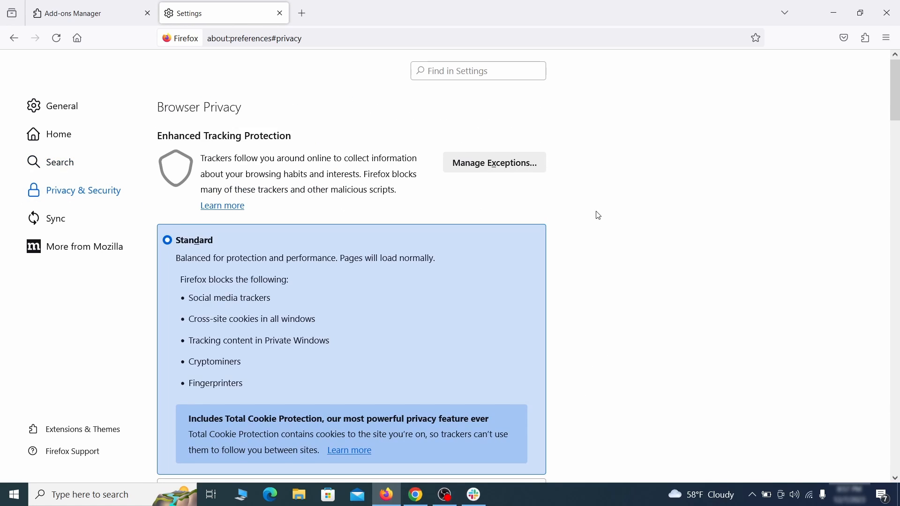
{"action": "scroll", "coordinate": [599, 215], "scroll_direction": "down", "scroll_amount": 10}
{"action": "left_click", "coordinate": [488, 300]}
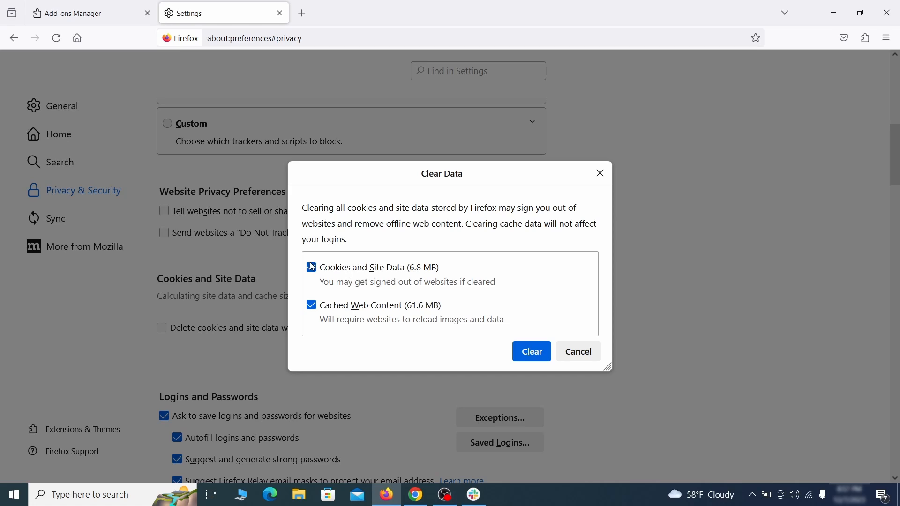
{"action": "left_click", "coordinate": [543, 353]}
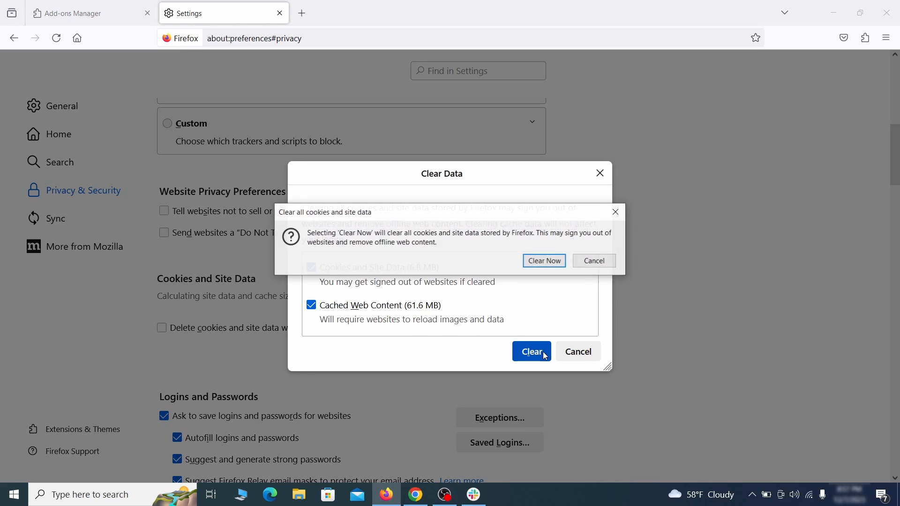
{"action": "left_click", "coordinate": [548, 264]}
- Open the notification permission settings under Privacy & Security to check for rogue sites
{"action": "scroll", "coordinate": [609, 286], "scroll_direction": "down", "scroll_amount": 5}
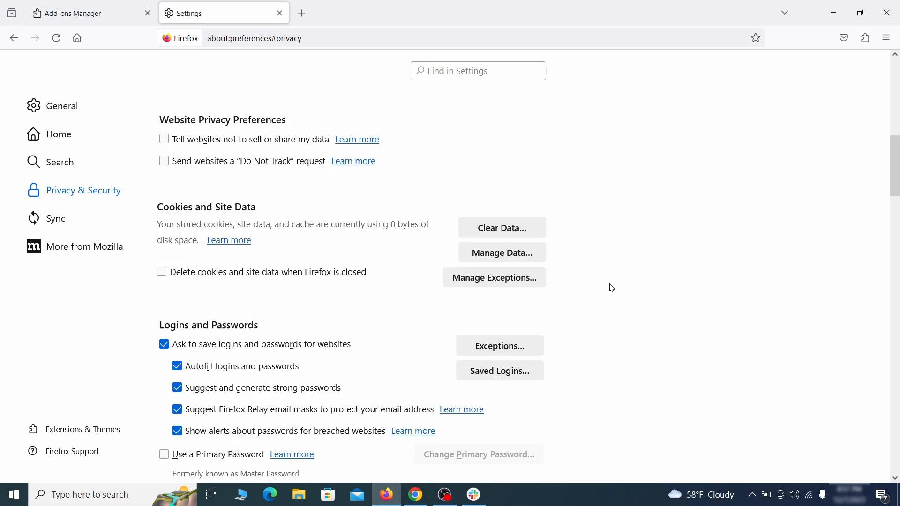
{"action": "scroll", "coordinate": [612, 288], "scroll_direction": "down", "scroll_amount": 10}
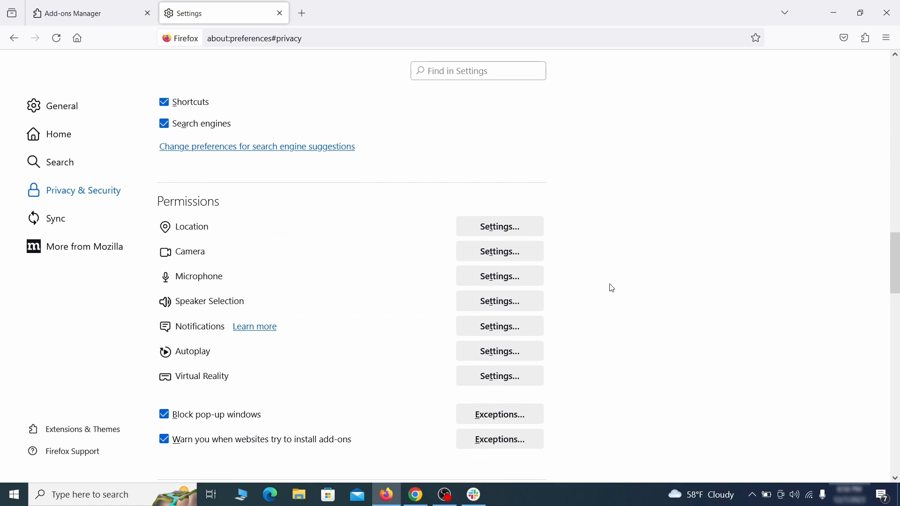
{"action": "left_click", "coordinate": [519, 330]}
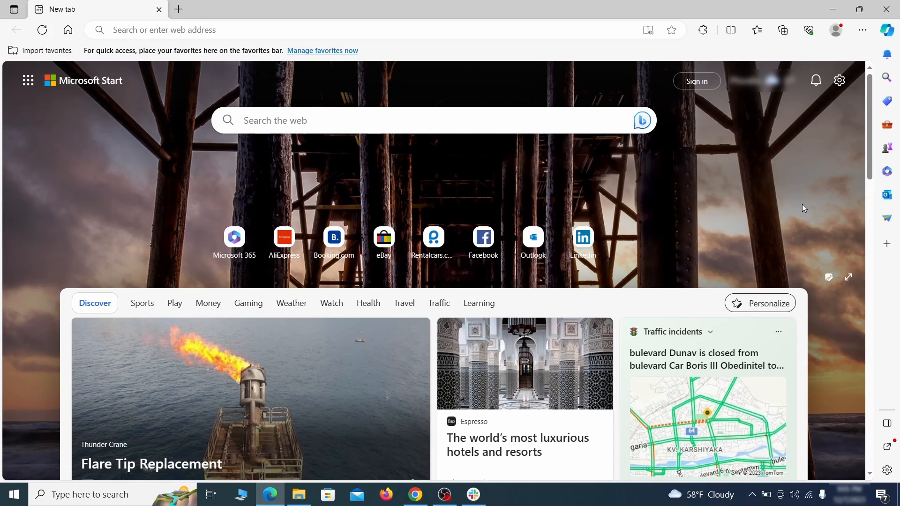
- Switch to Microsoft Edge, then turn off the Quidco Cashback Reminder extension and remove it
{"action": "left_click", "coordinate": [862, 29]}
{"action": "left_click", "coordinate": [774, 206]}
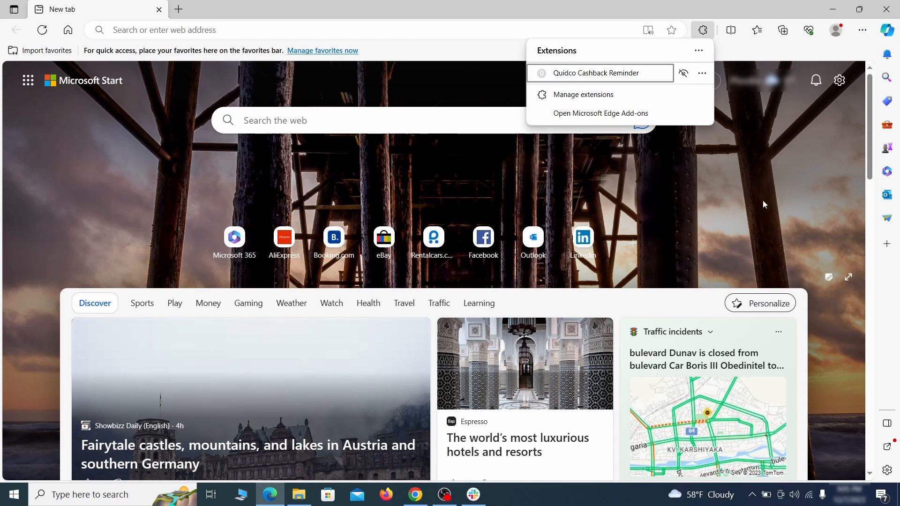
{"action": "left_click", "coordinate": [582, 96]}
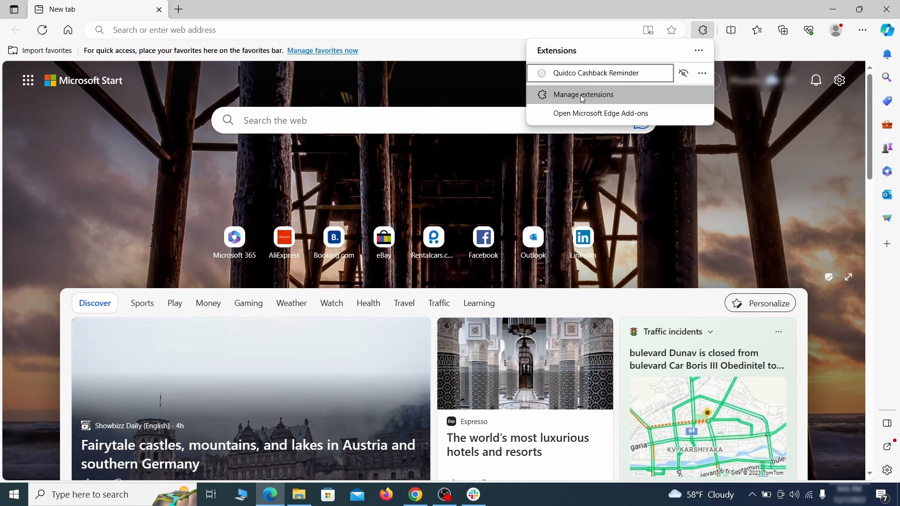
{"action": "left_click", "coordinate": [582, 96]}
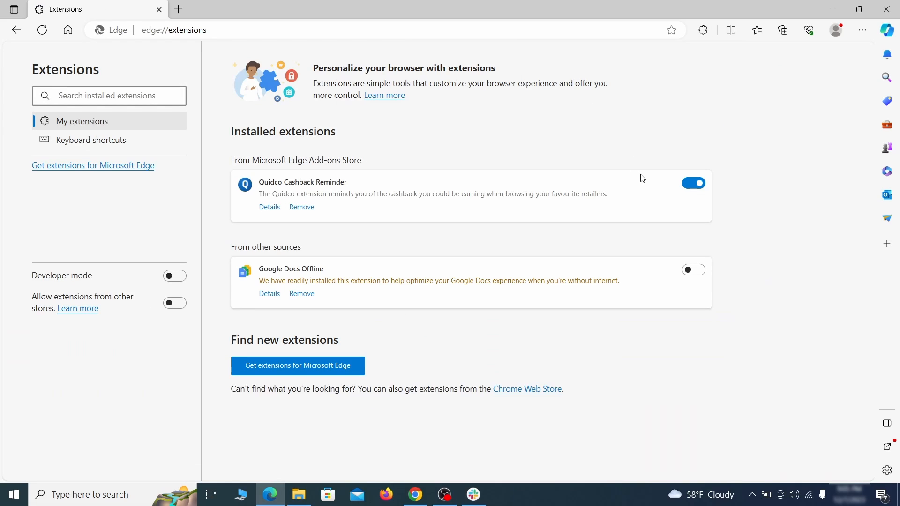
{"action": "left_click", "coordinate": [695, 183]}
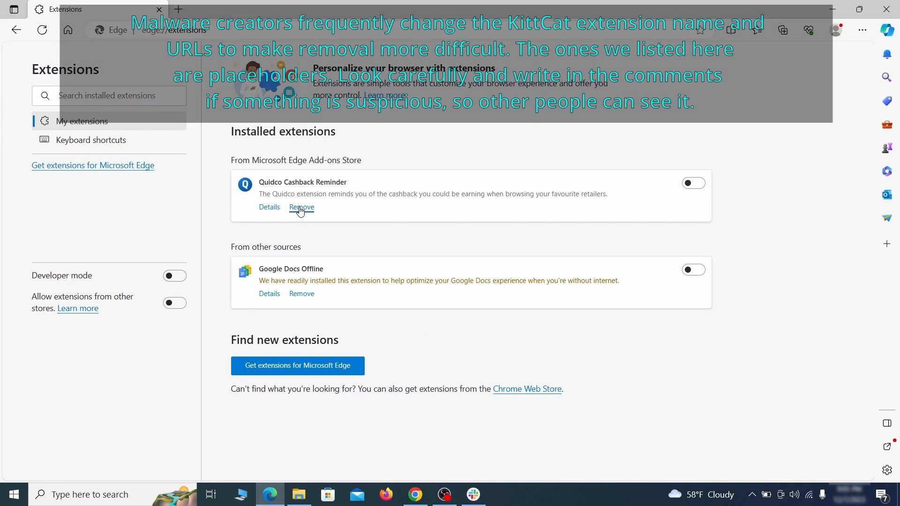
{"action": "left_click", "coordinate": [301, 208]}
- Clear the browsing data in the privacy settings, including site permissions and all data from the previous Microsoft Edge version
{"action": "key", "text": "ctrl+t"}
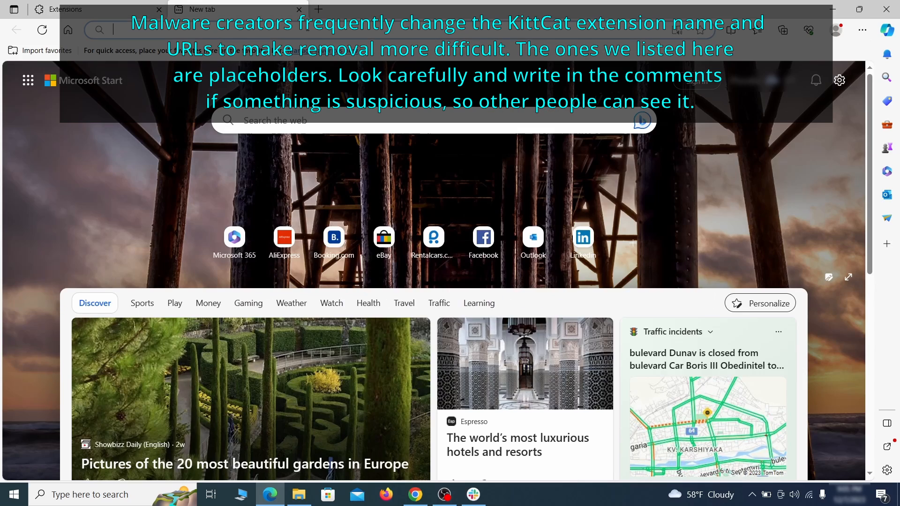
{"action": "left_click", "coordinate": [862, 31]}
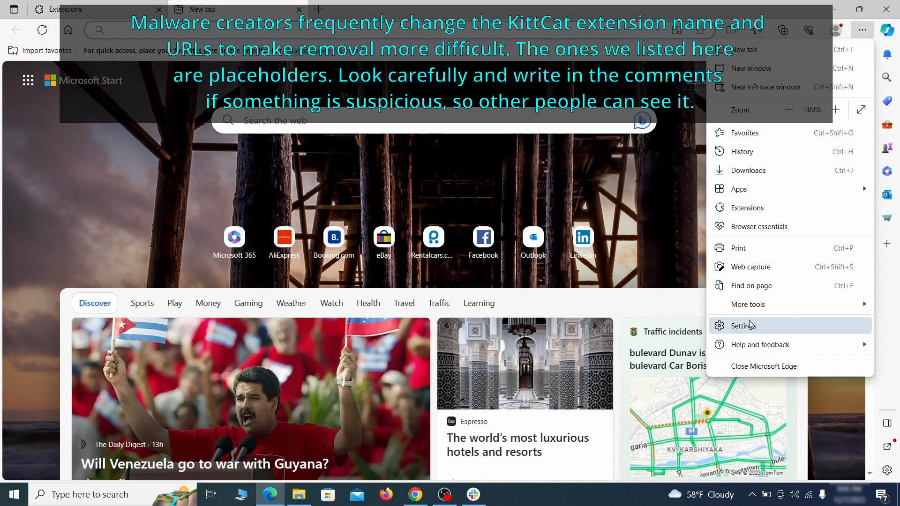
{"action": "left_click", "coordinate": [746, 324]}
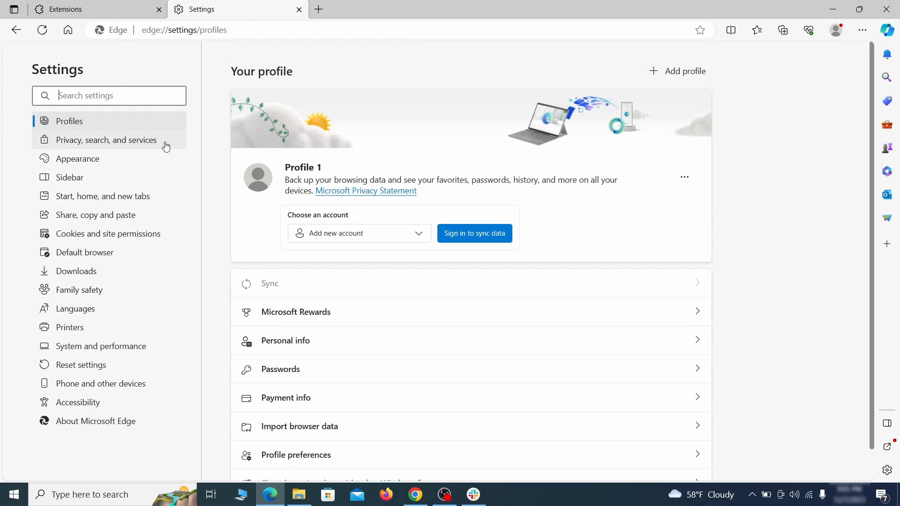
{"action": "left_click", "coordinate": [151, 145]}
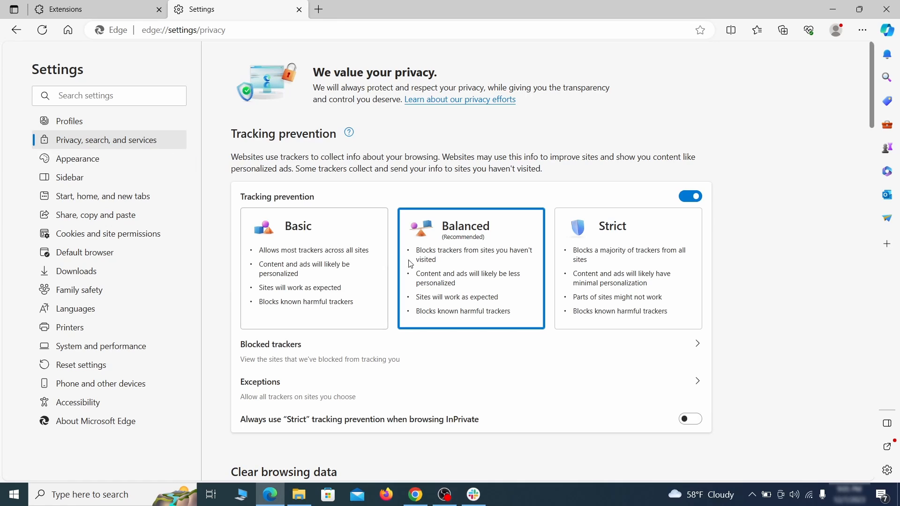
{"action": "scroll", "coordinate": [490, 288], "scroll_direction": "down", "scroll_amount": 3}
{"action": "scroll", "coordinate": [496, 286], "scroll_direction": "down", "scroll_amount": 1}
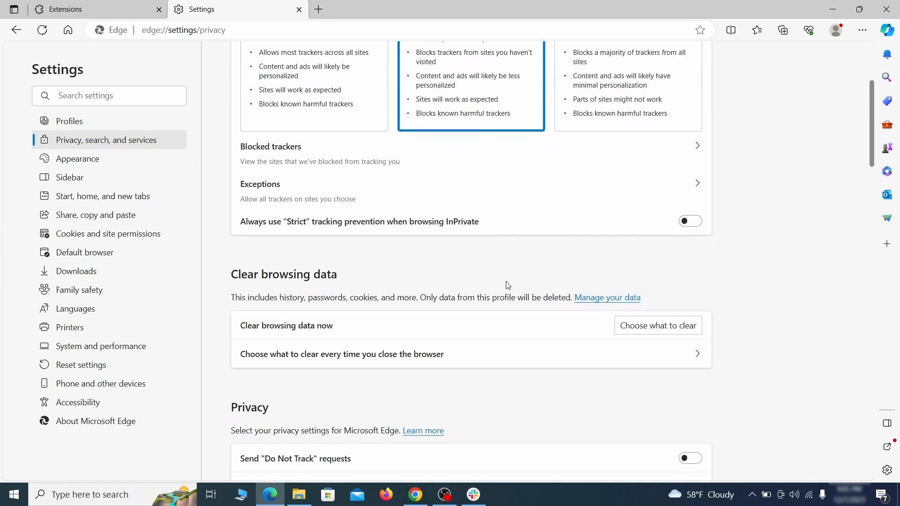
{"action": "left_click", "coordinate": [674, 326]}
{"action": "scroll", "coordinate": [373, 271], "scroll_direction": "down", "scroll_amount": 1}
{"action": "scroll", "coordinate": [373, 271], "scroll_direction": "down", "scroll_amount": 3}
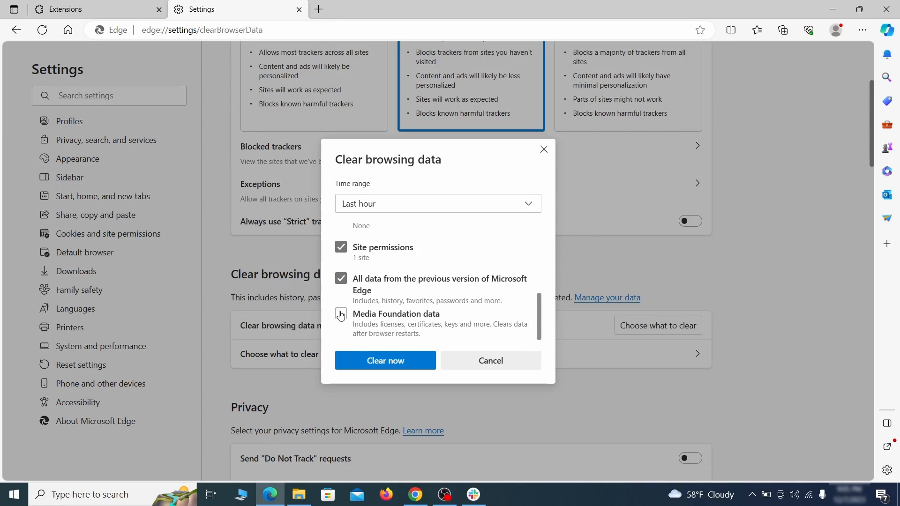
{"action": "left_click", "coordinate": [422, 362]}
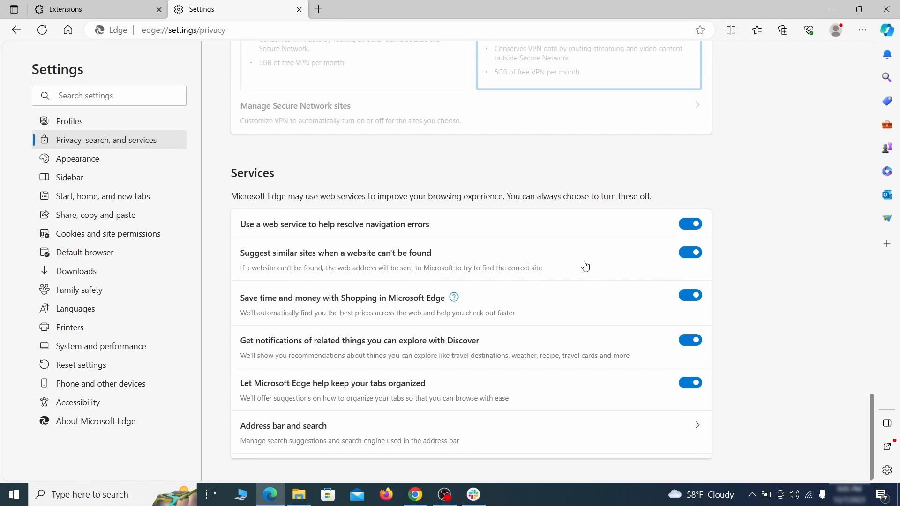
- Set Google as the search engine used in the address bar in the Address bar and search settings
{"action": "left_click", "coordinate": [514, 443]}
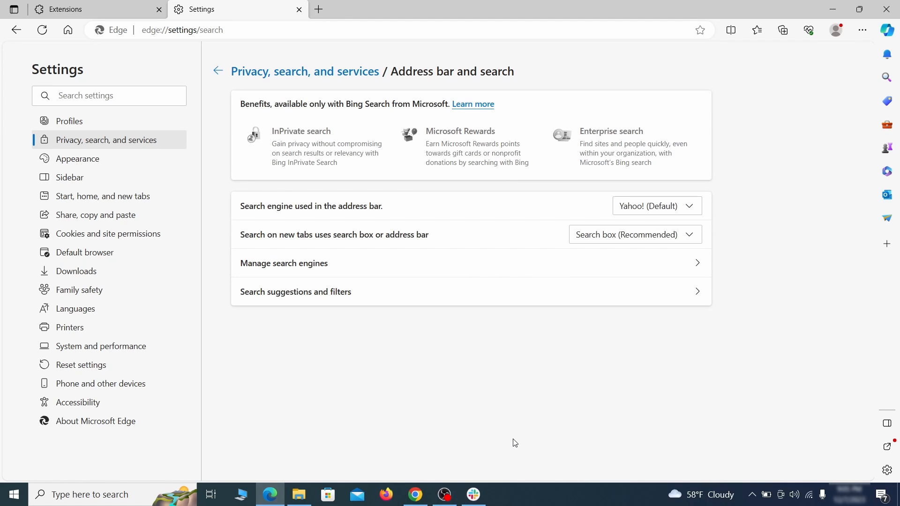
{"action": "left_click", "coordinate": [694, 208]}
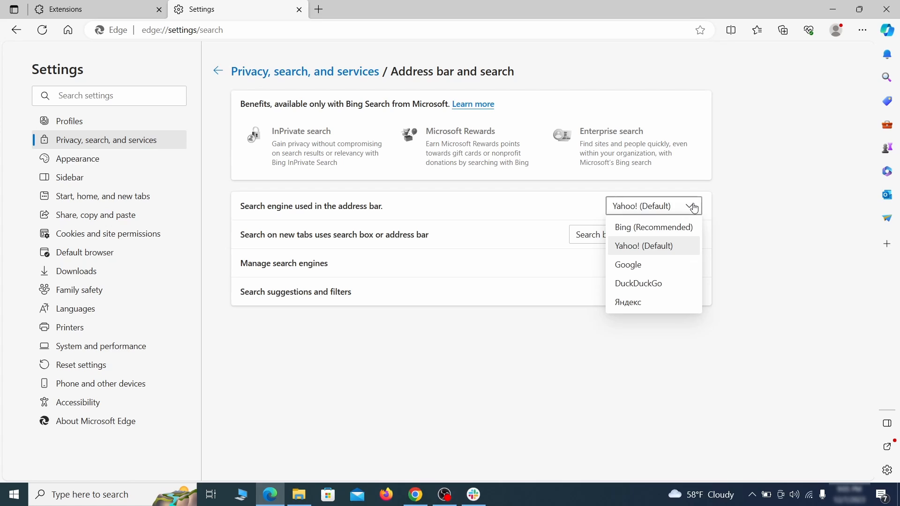
{"action": "left_click", "coordinate": [667, 263]}
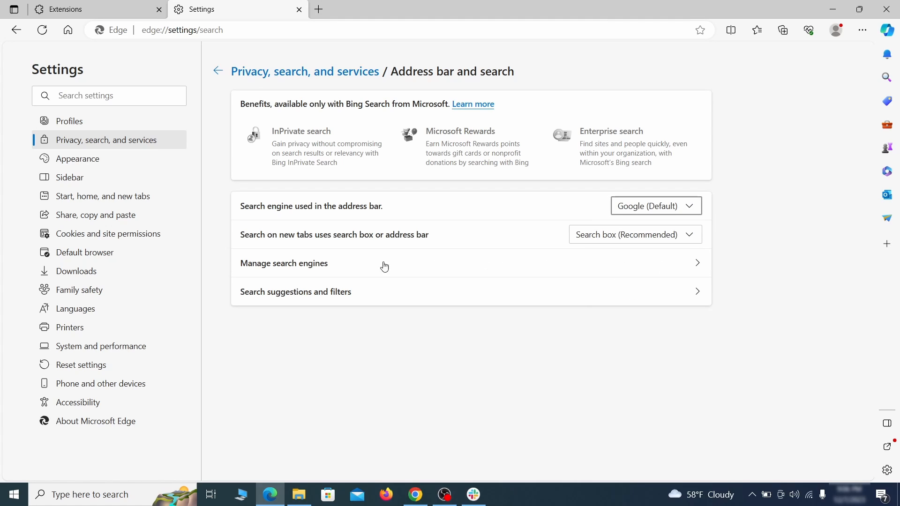
- Remove the ExampleRougeURL.com entry from the managed address bar search engines
{"action": "left_click", "coordinate": [348, 270]}
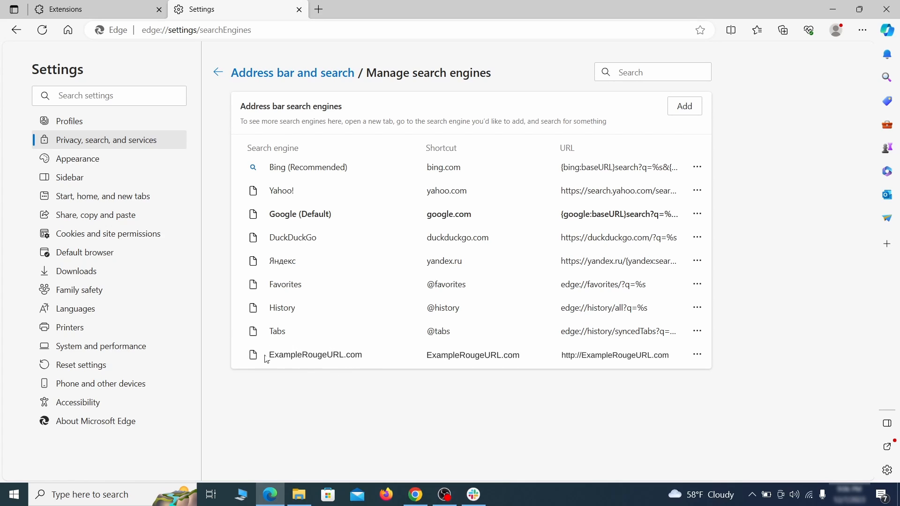
{"action": "left_click", "coordinate": [697, 354]}
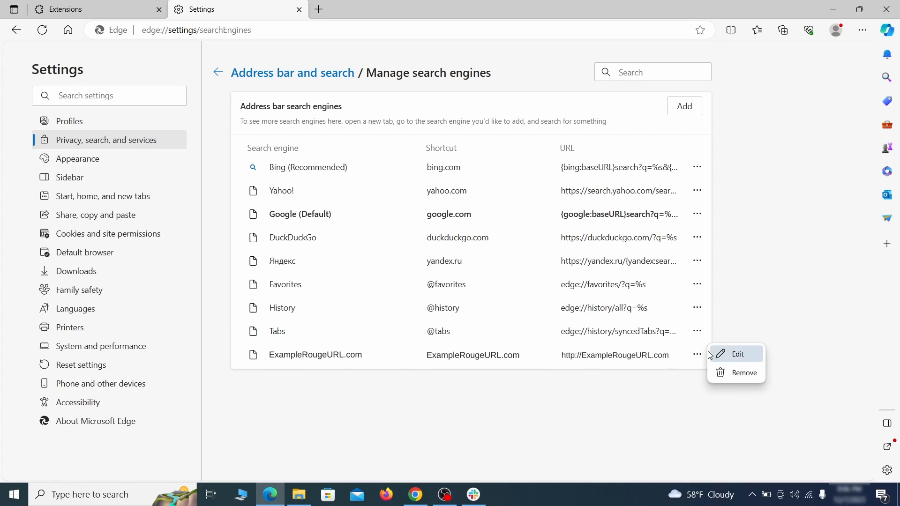
{"action": "left_click", "coordinate": [746, 375]}
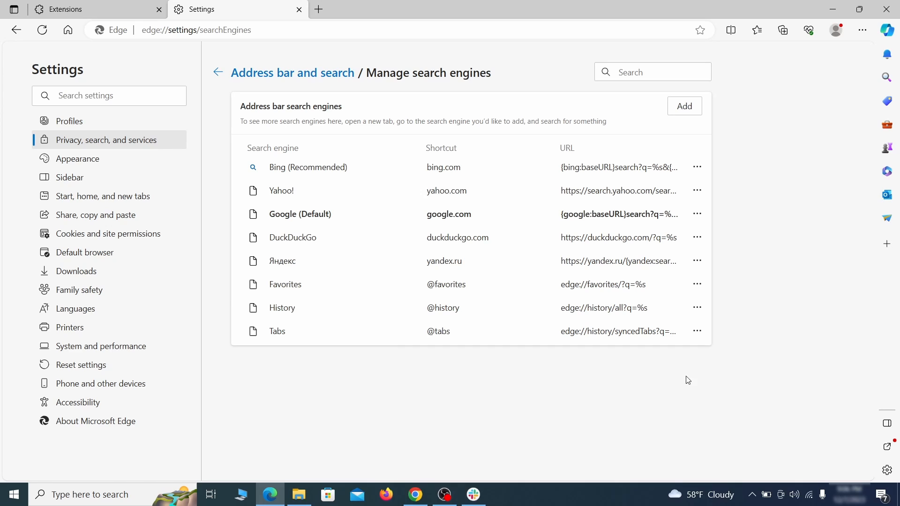
- Delete ExampleRougeURL.com from the pages that open when Edge starts
{"action": "left_click", "coordinate": [113, 196]}
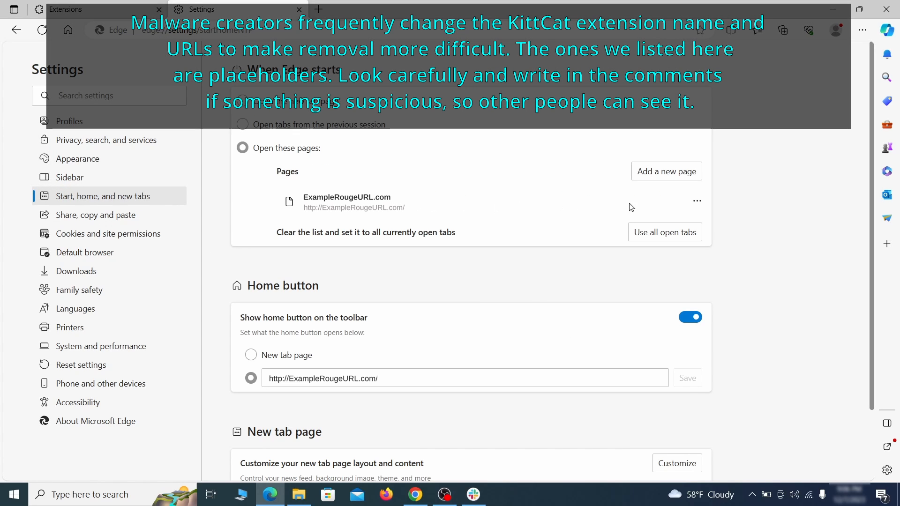
{"action": "left_click", "coordinate": [696, 203]}
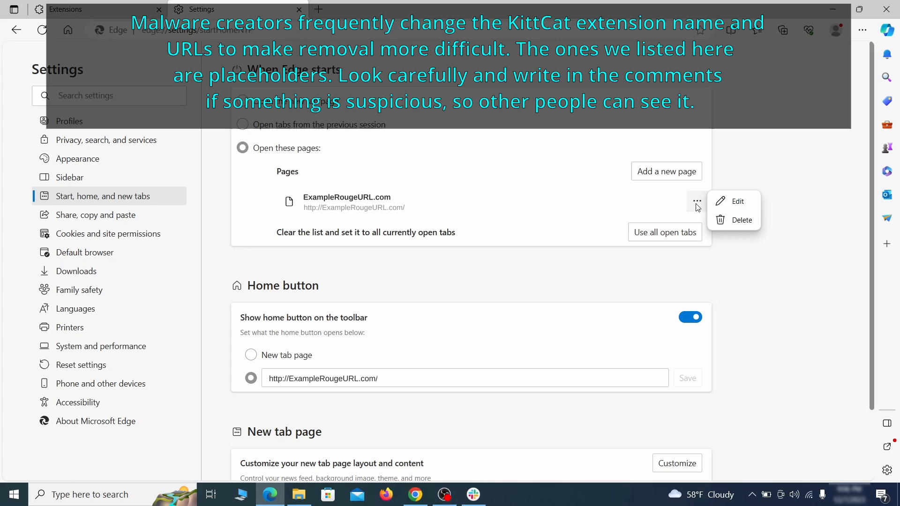
{"action": "left_click", "coordinate": [736, 219]}
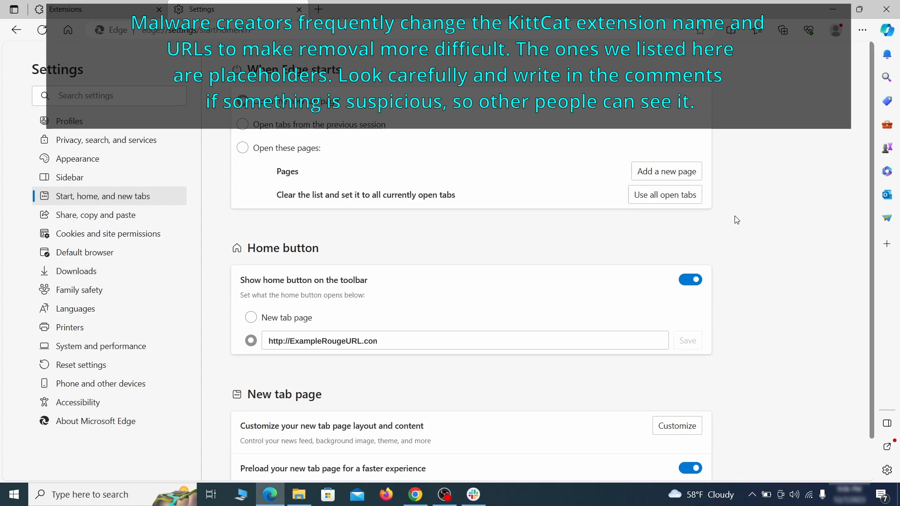
- Clear the rogue home button URL and set the home button to open the New tab page
{"action": "triple_click", "coordinate": [391, 337]}
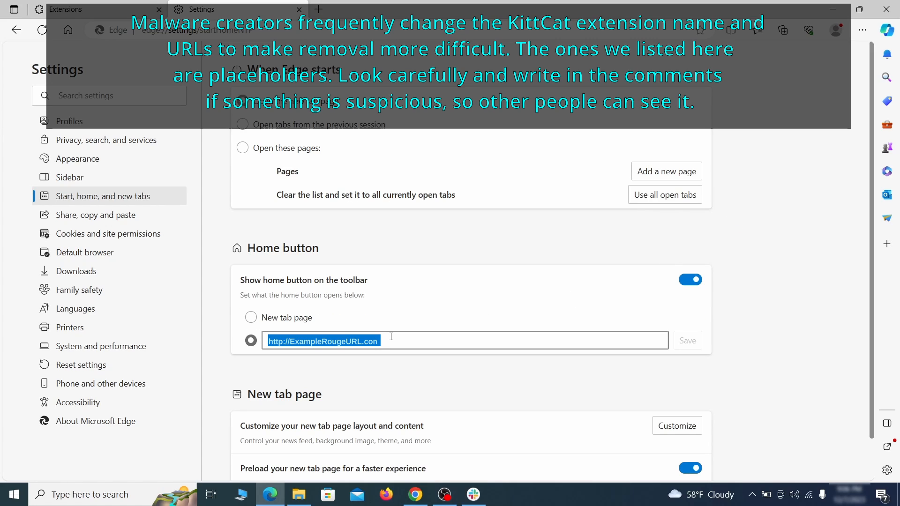
{"action": "key", "text": "BackSpace"}
{"action": "left_click", "coordinate": [250, 317]}
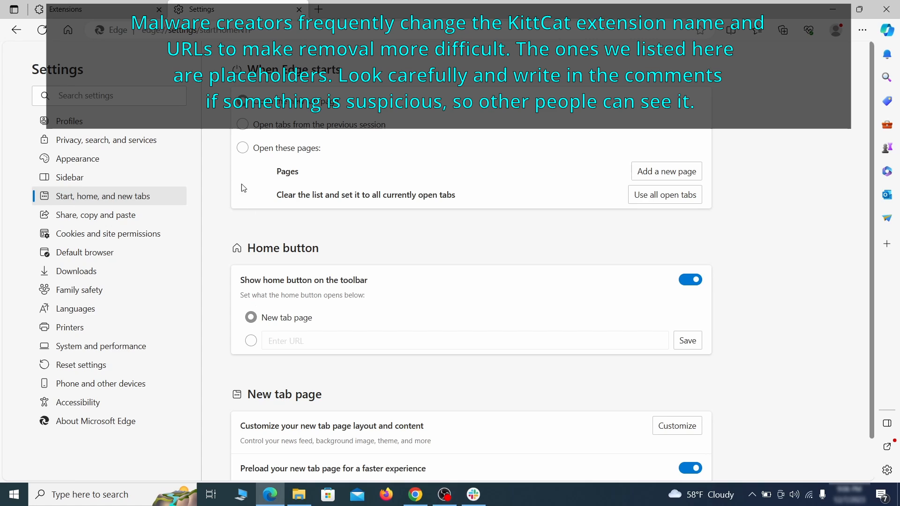
- Remove ExampleRougeURL.com from the sites allowed to send notifications in the site permissions
{"action": "left_click", "coordinate": [165, 235]}
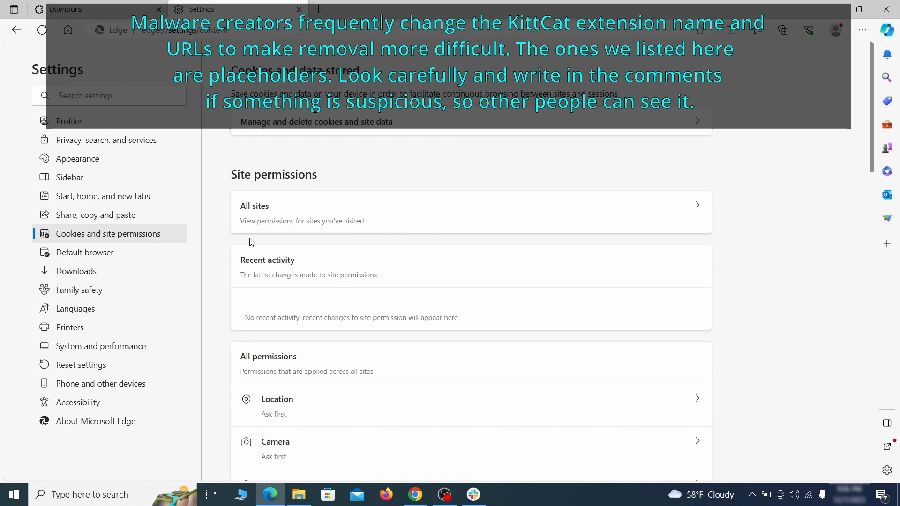
{"action": "scroll", "coordinate": [435, 244], "scroll_direction": "down", "scroll_amount": 6}
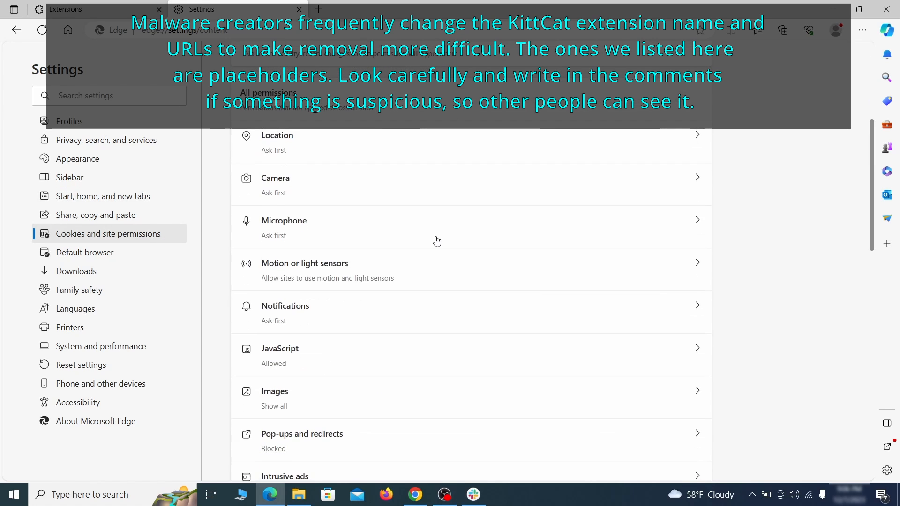
{"action": "scroll", "coordinate": [433, 247], "scroll_direction": "down", "scroll_amount": 2}
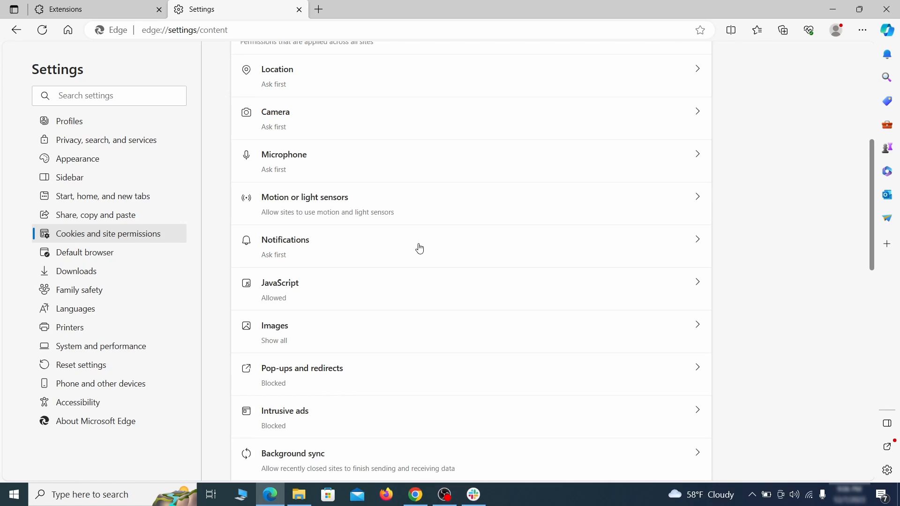
{"action": "left_click", "coordinate": [420, 249]}
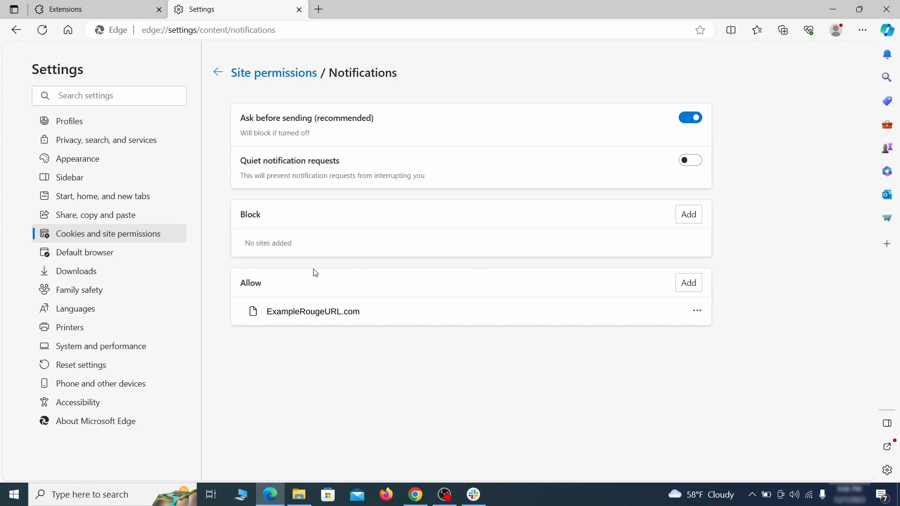
{"action": "left_click", "coordinate": [697, 311]}
{"action": "left_click", "coordinate": [738, 349]}
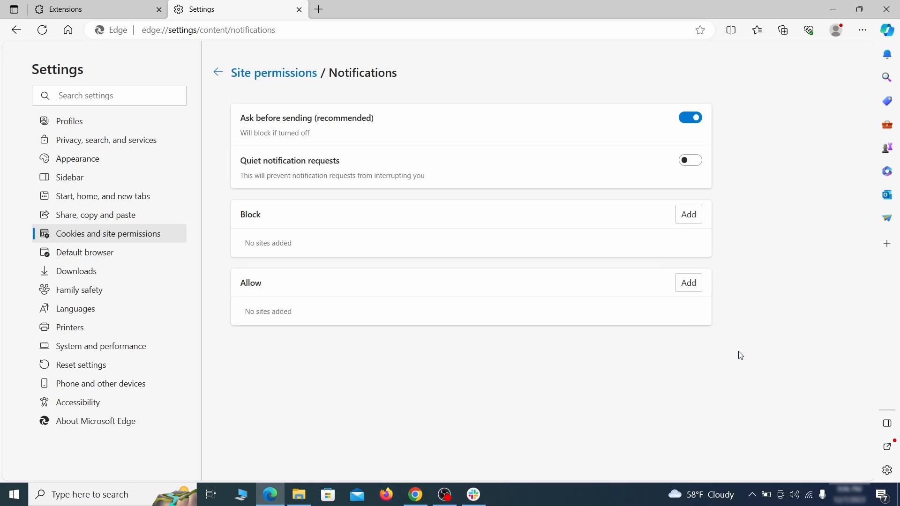